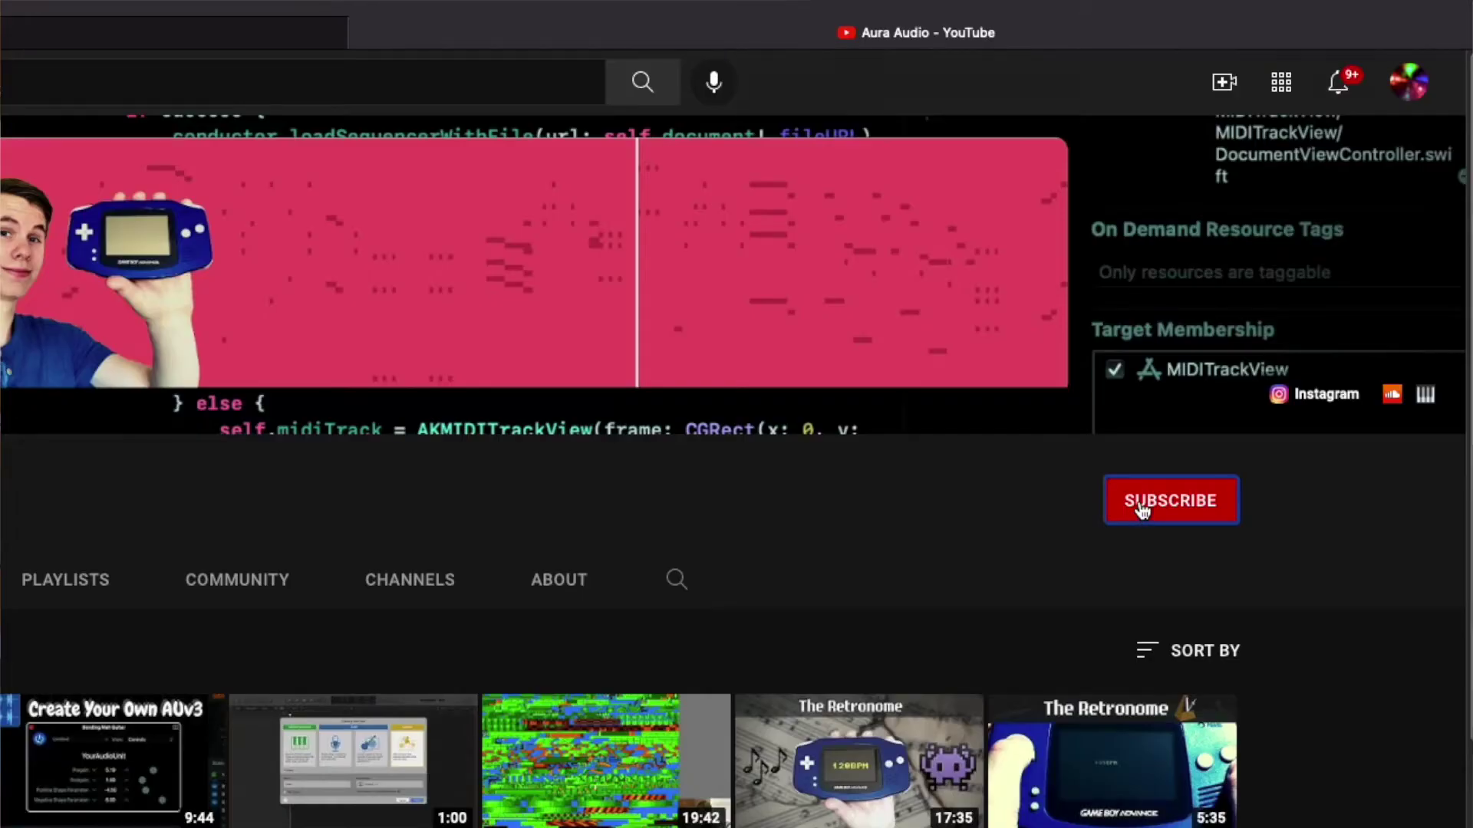
Step: Subscribe to the channel and bring up its bell notification options
left_click(1140, 510)
left_click(1220, 506)
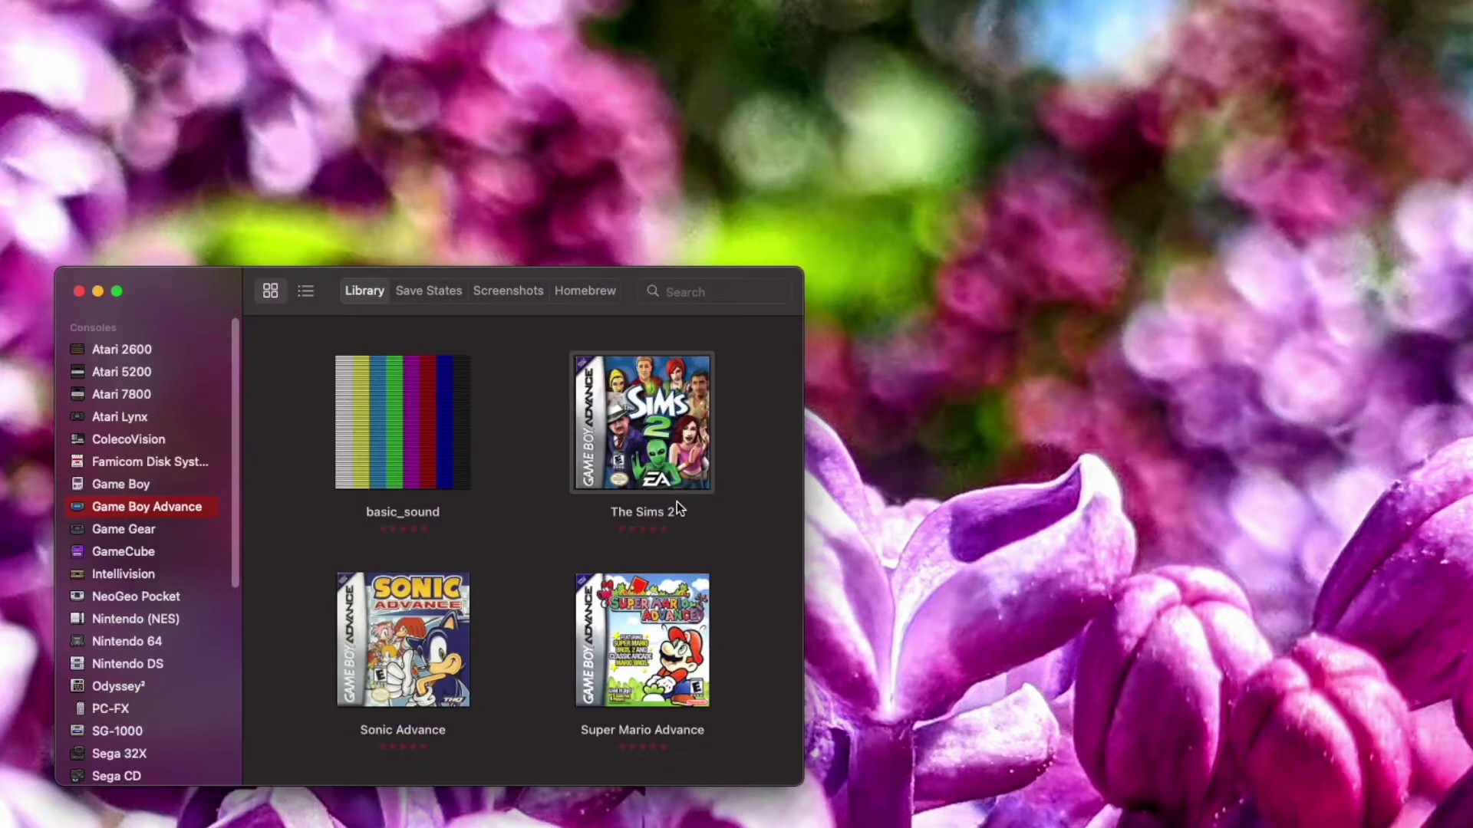
Step: Launch The Sims 2 from the GBA library, start a new game, and skip the producer's dialogue
left_click(688, 412)
double_click(576, 410)
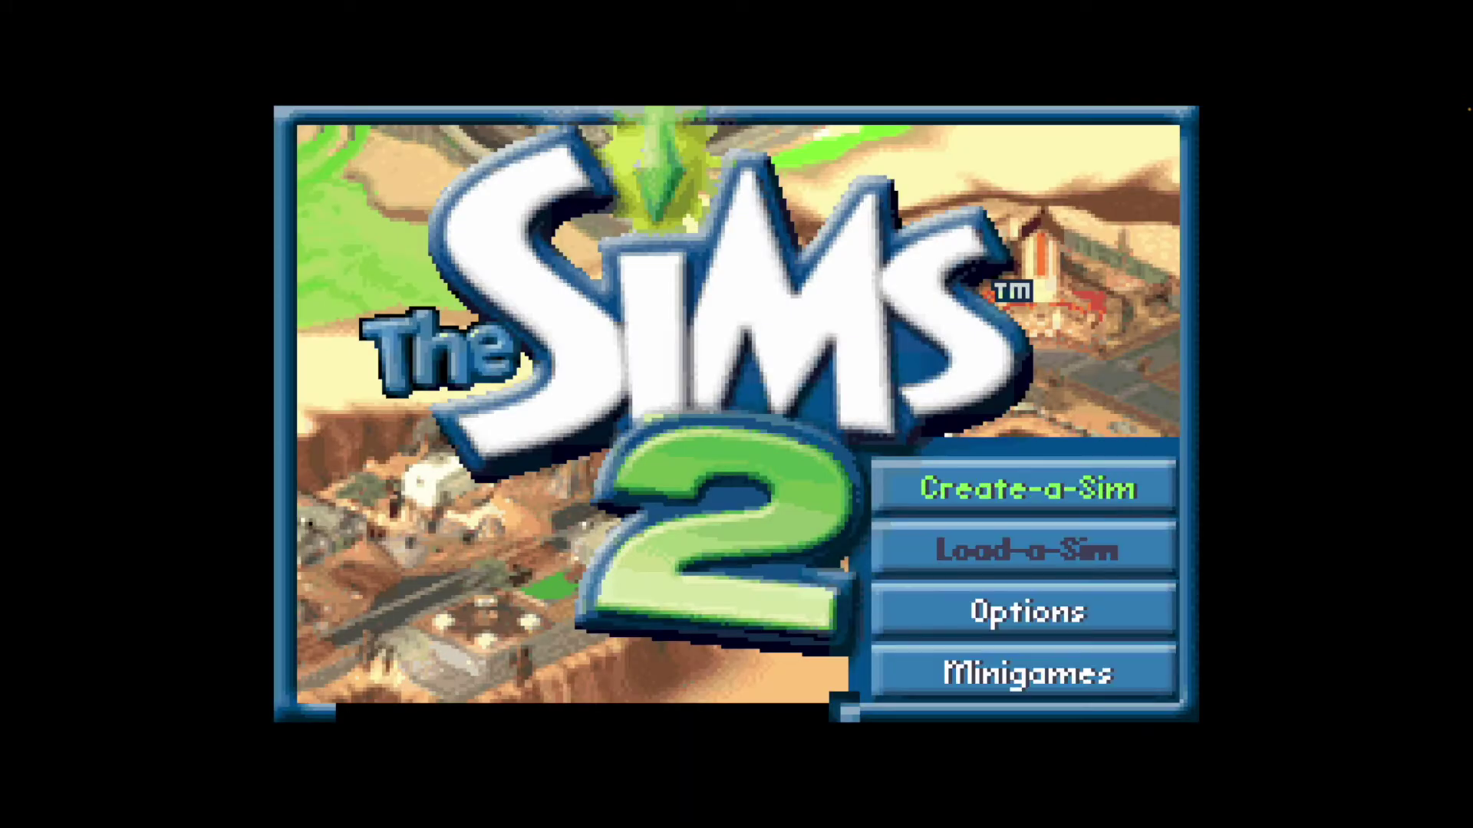
key("Return")
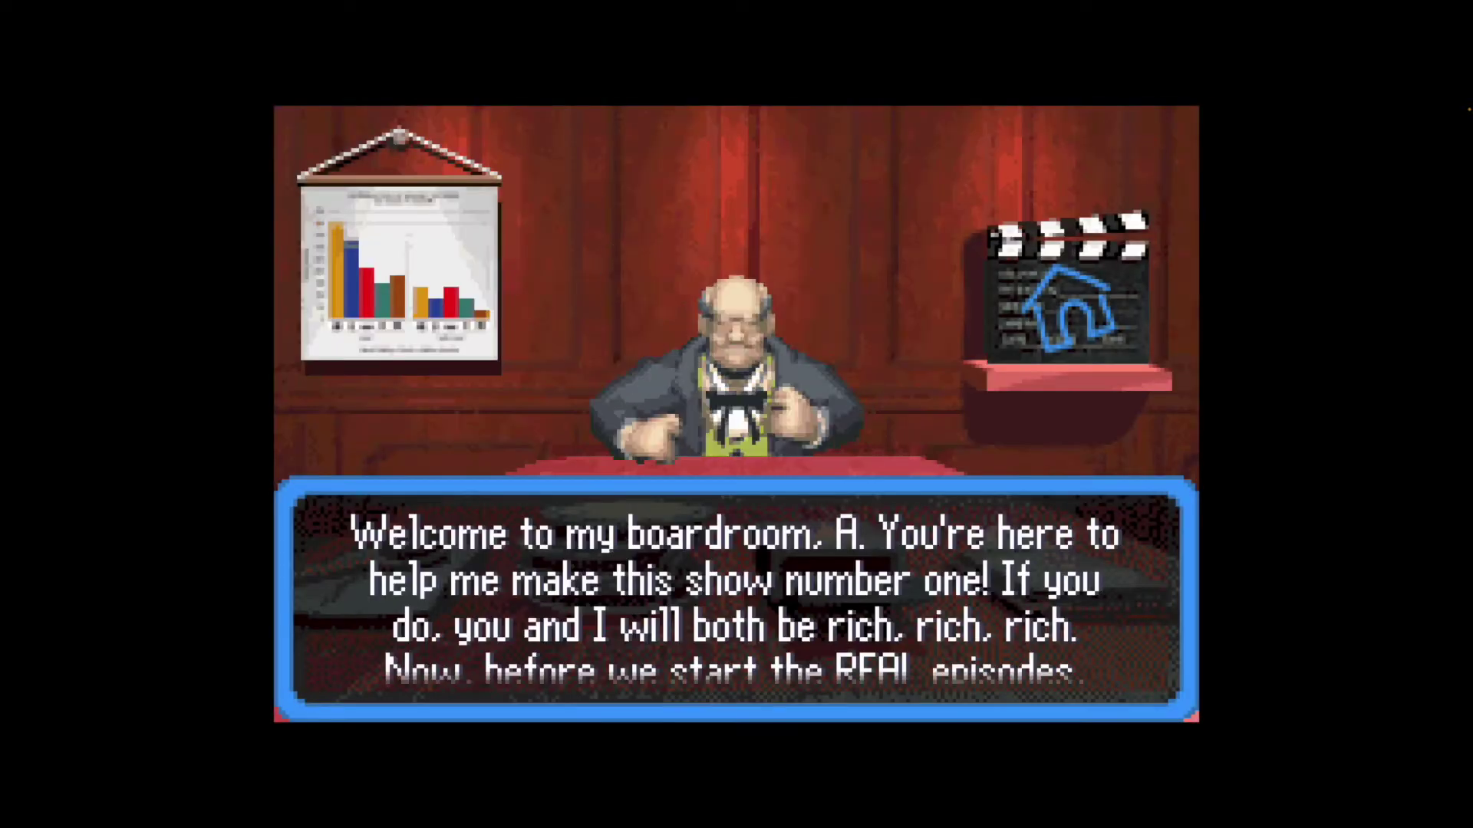
key("Return")
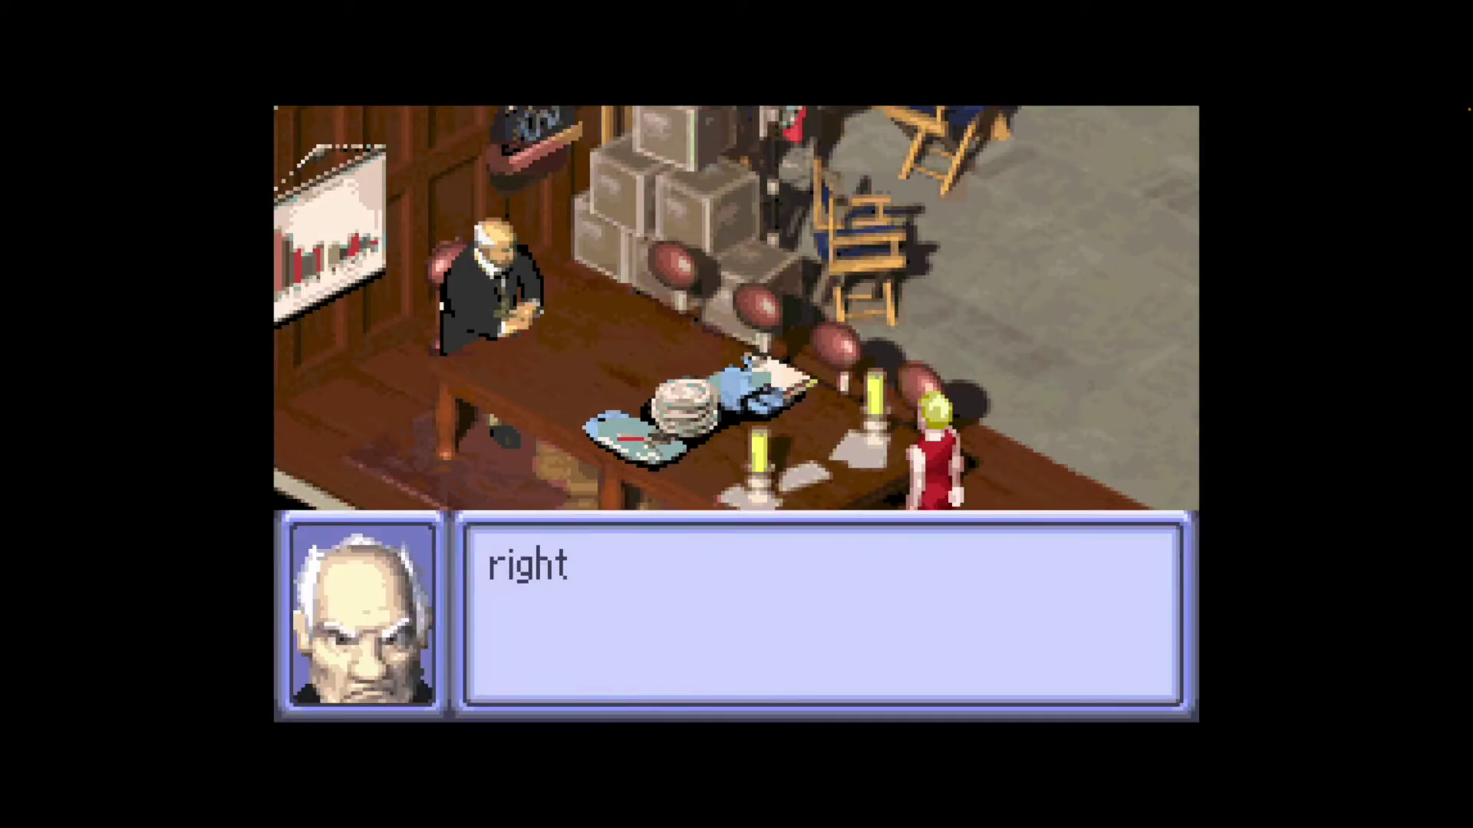
key("Return")
key("Return")
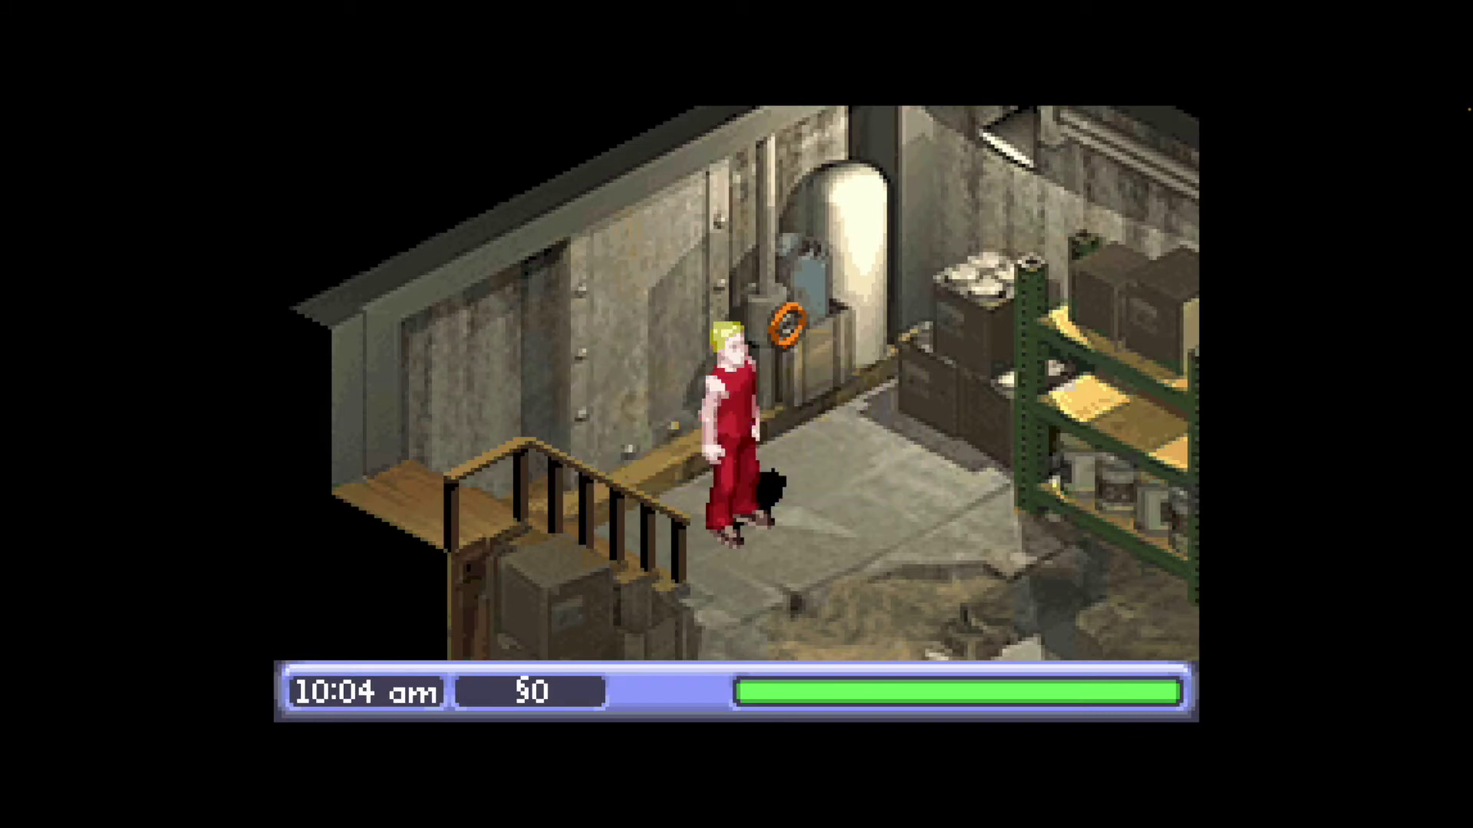
Step: Walk the Sim up from the basement into the purple-tiled room
key("Left")
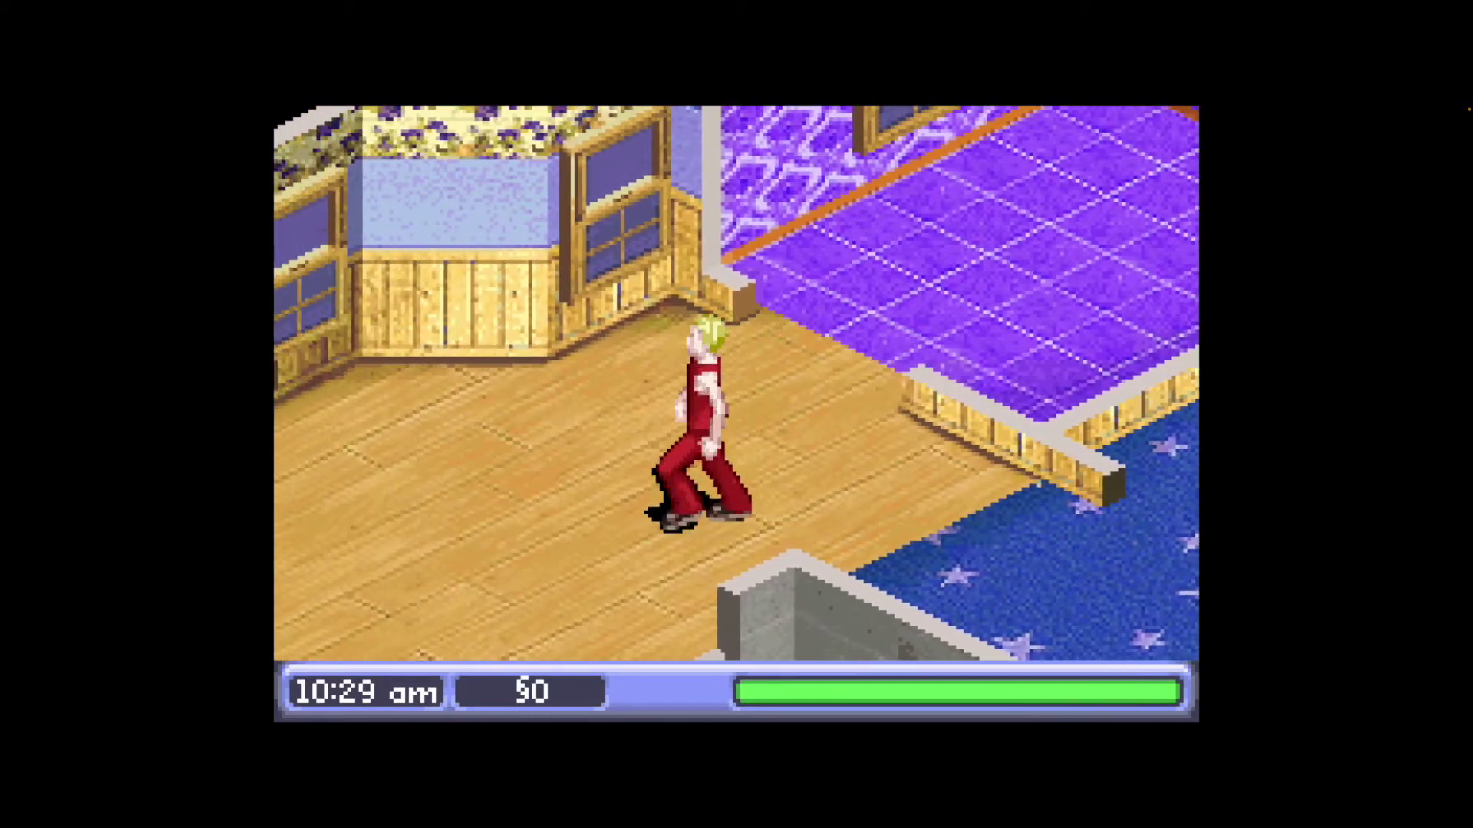
key("Down")
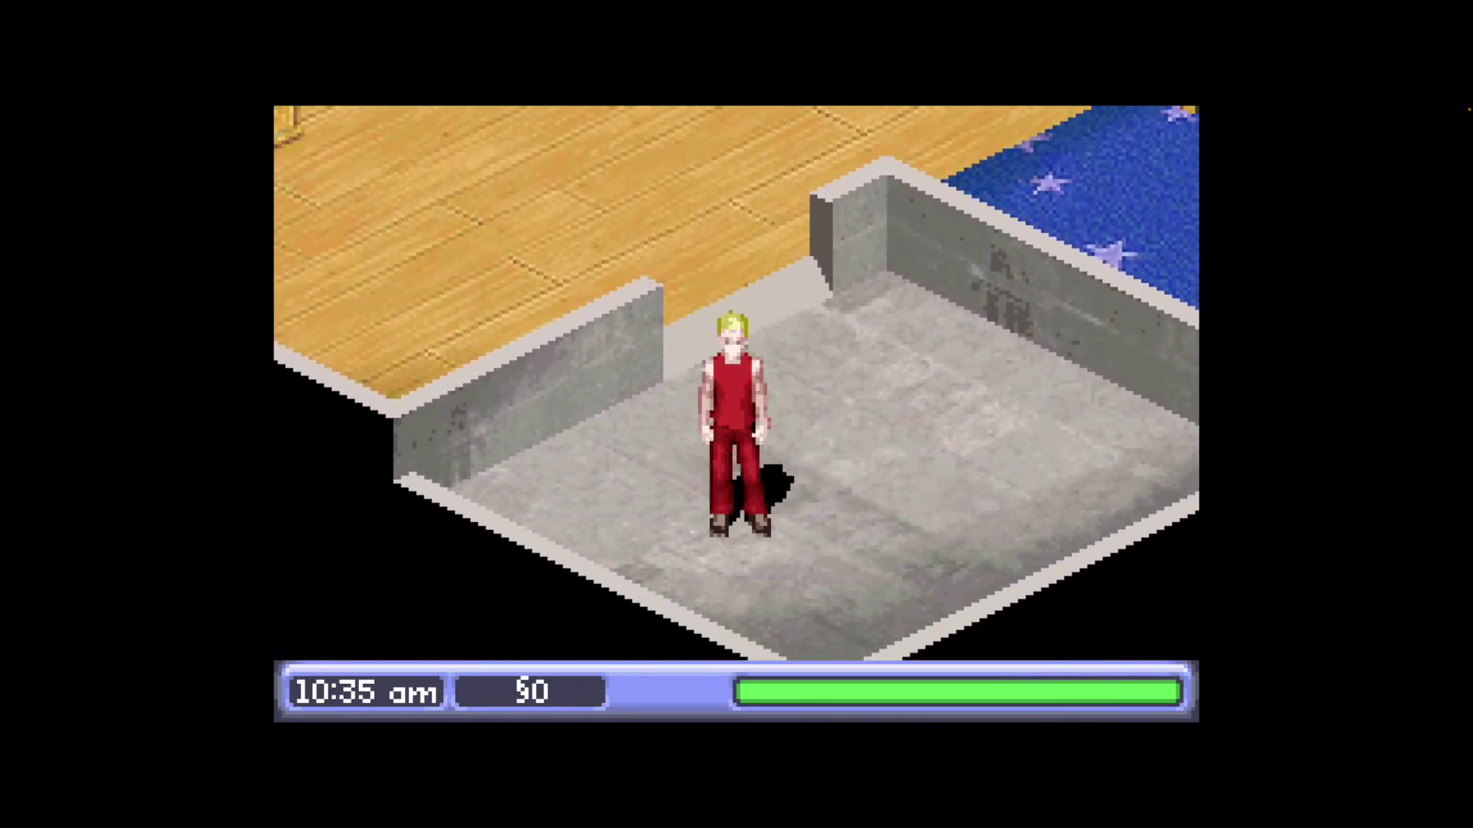
key("Up")
key("Up")
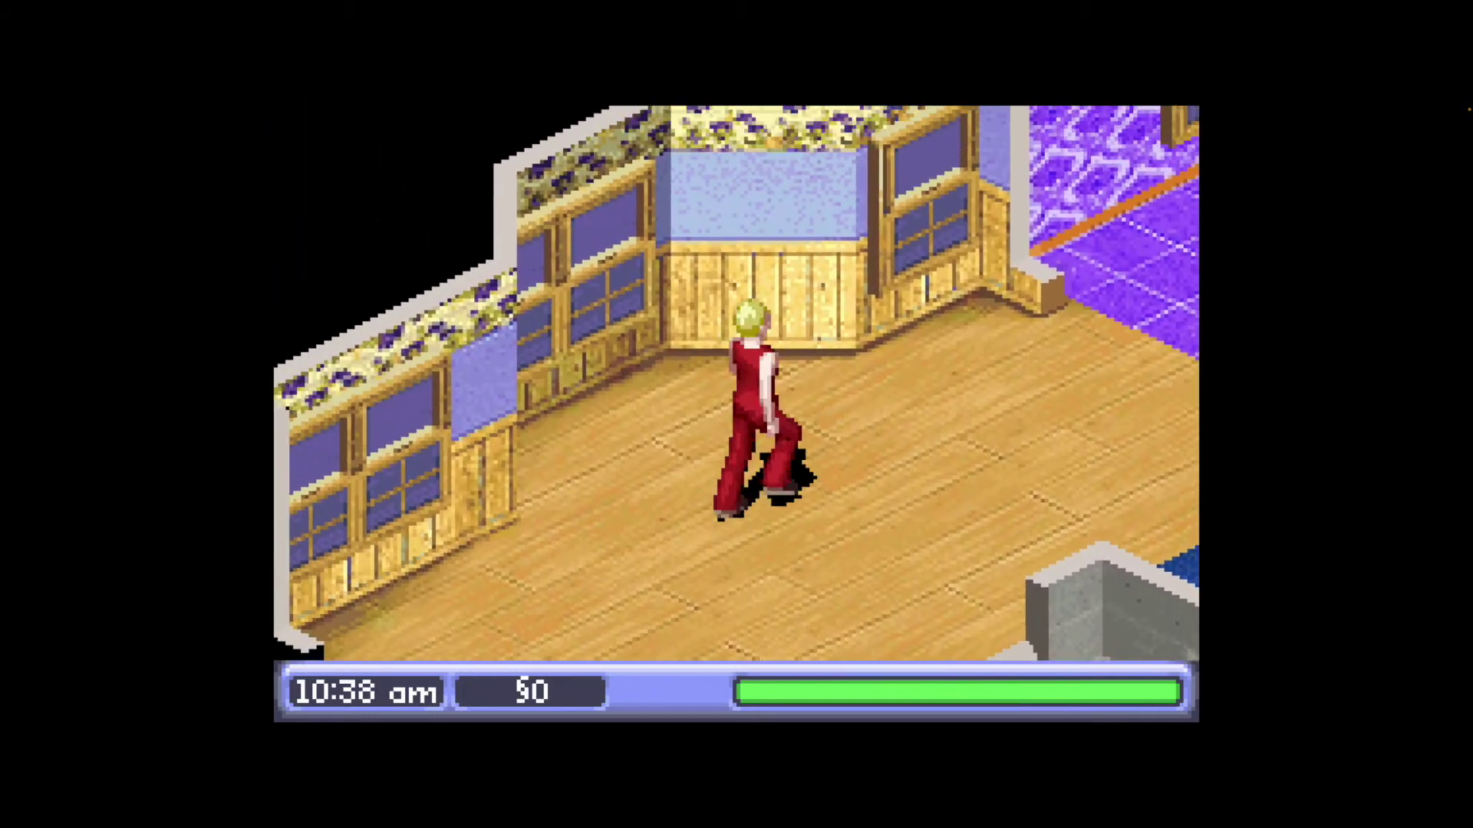
key("Right")
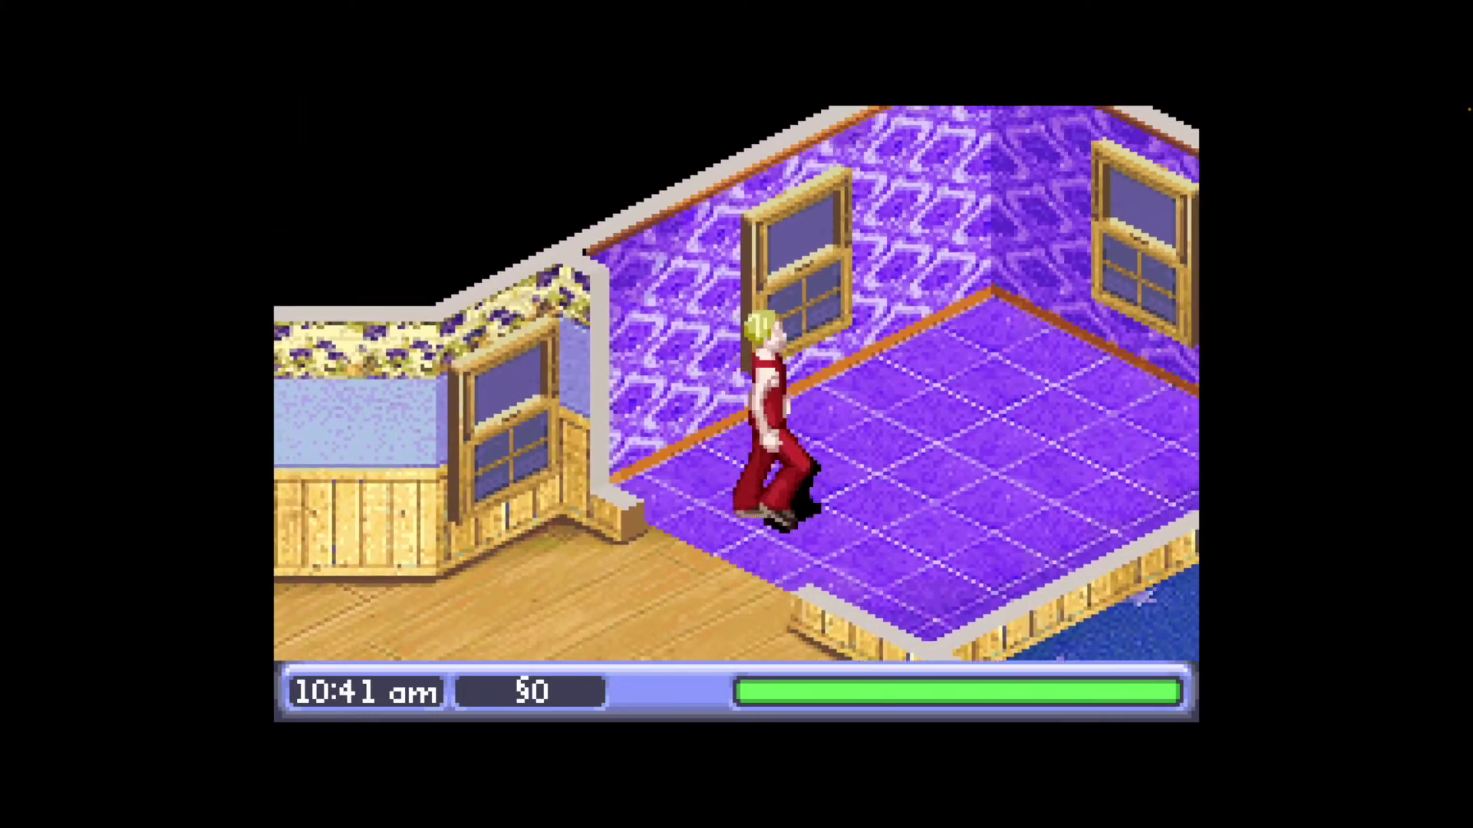
key("Up")
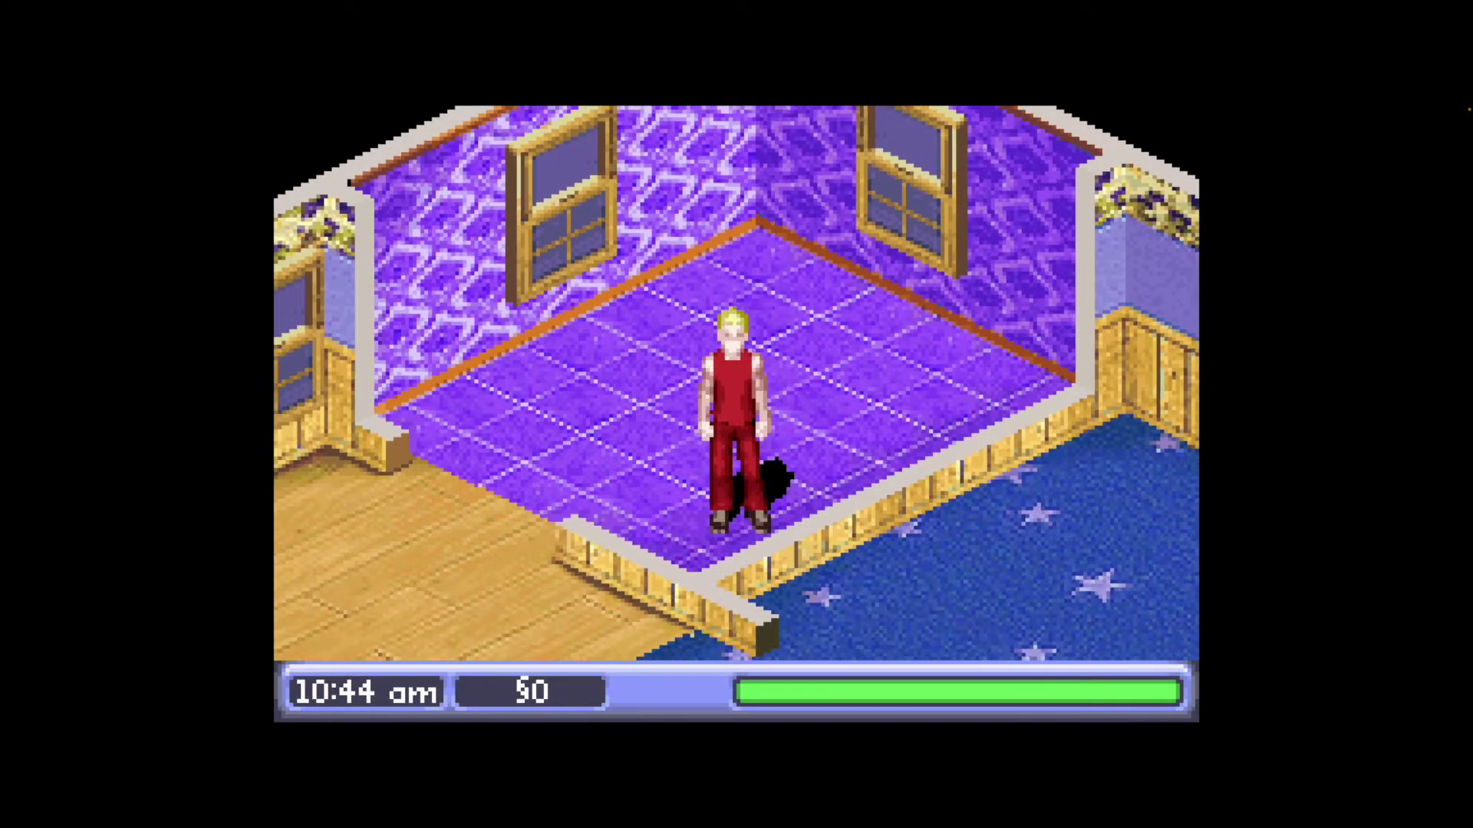
key("Down")
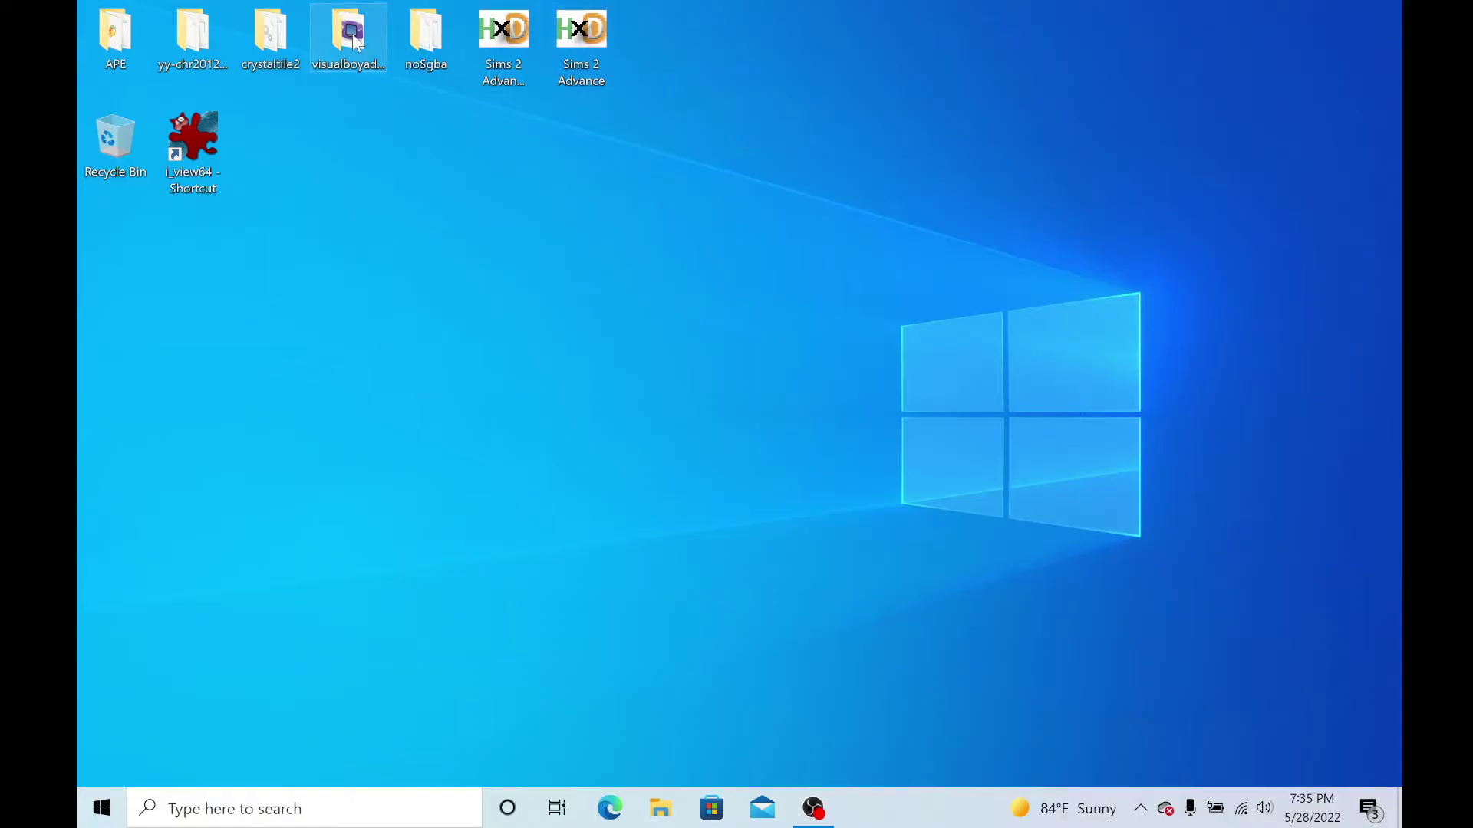
Step: Launch VisualBoyAdvance-M from its folder and load the Sims 2 Advance ROM
double_click(351, 34)
left_click(608, 257)
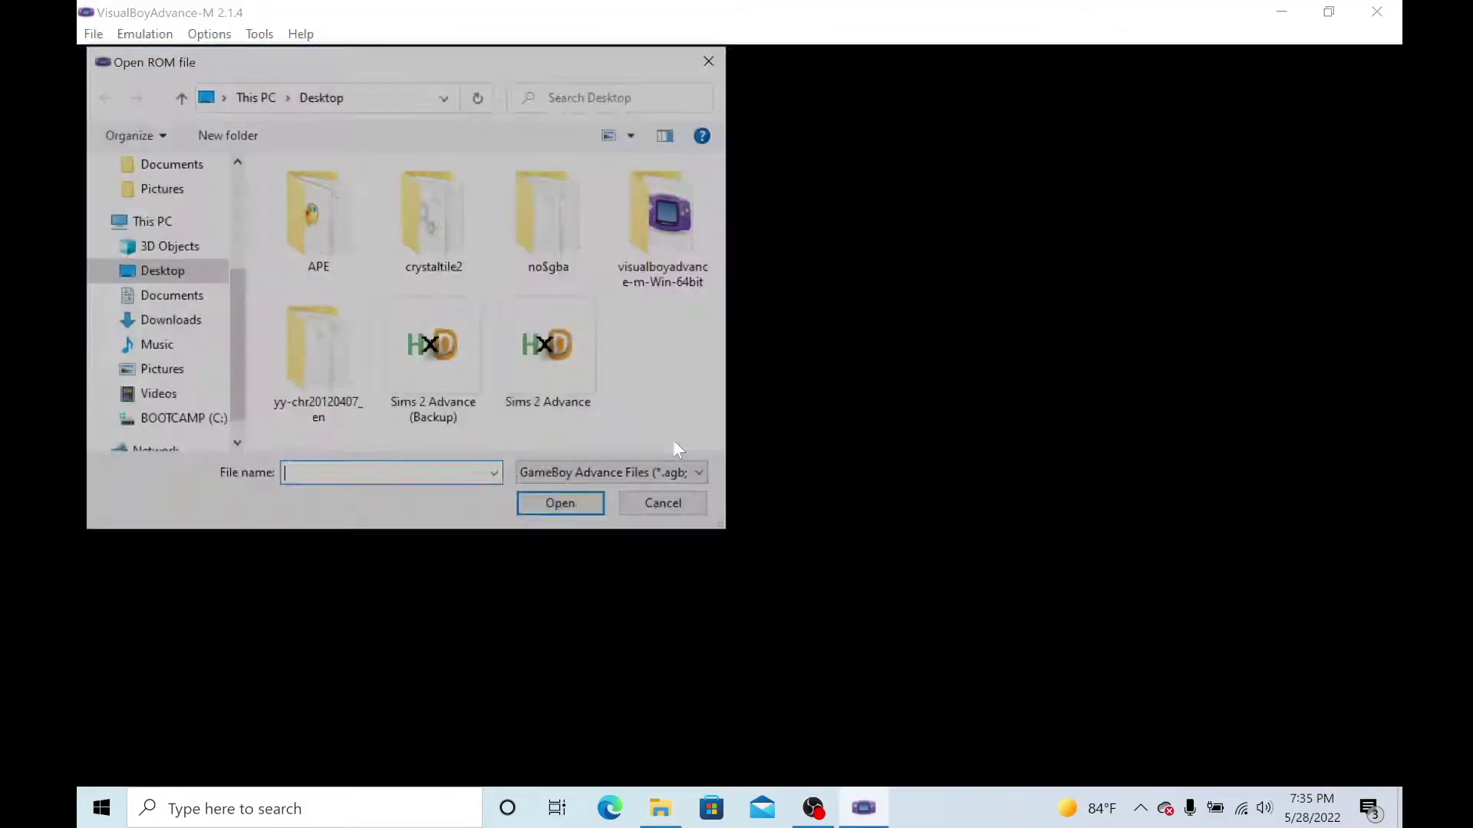
left_click(547, 368)
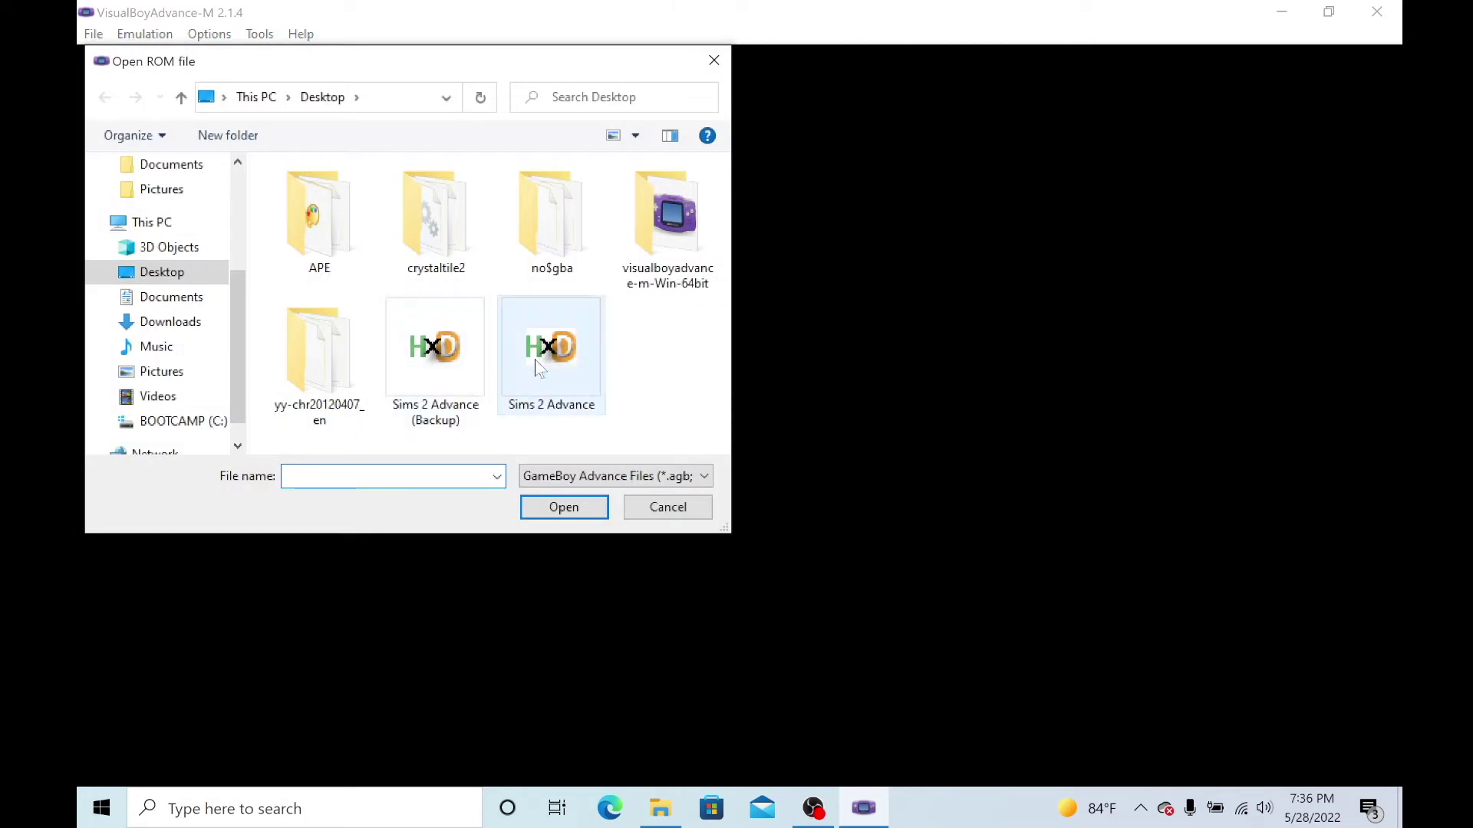
left_click(564, 507)
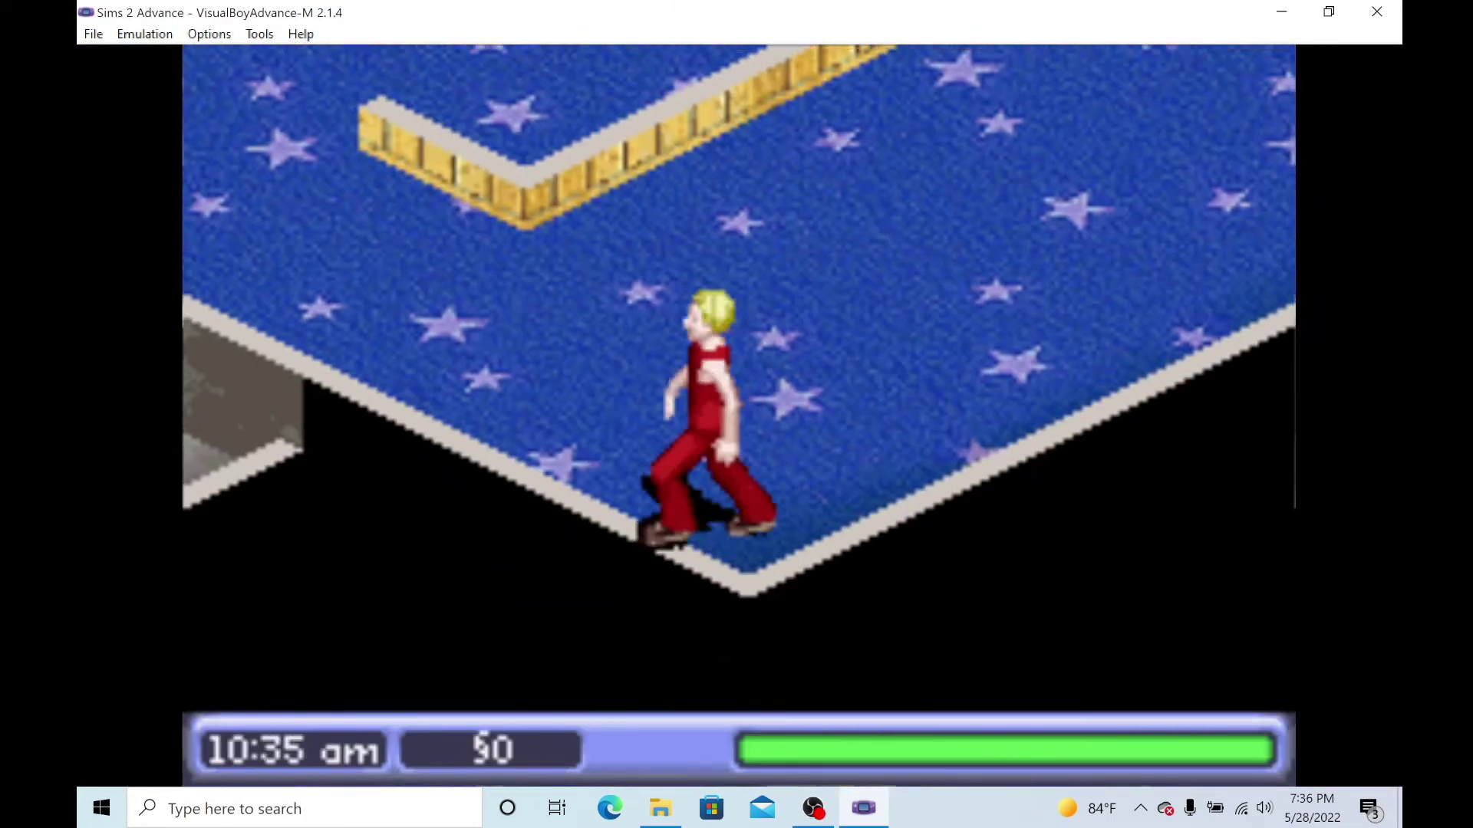
Step: Walk the Sim across the wooden floor into the purple-tiled room
key("Up")
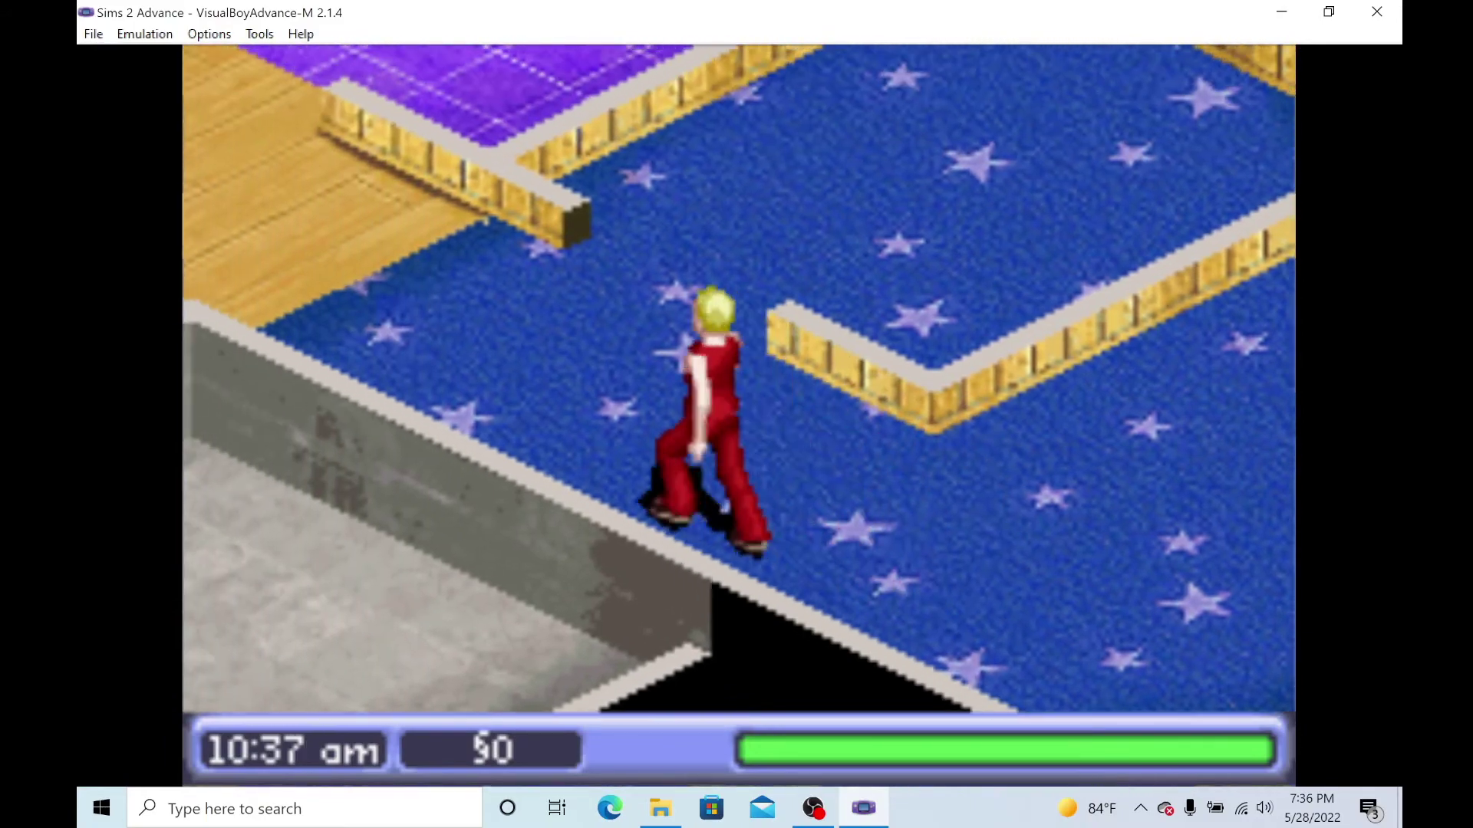
key("Up")
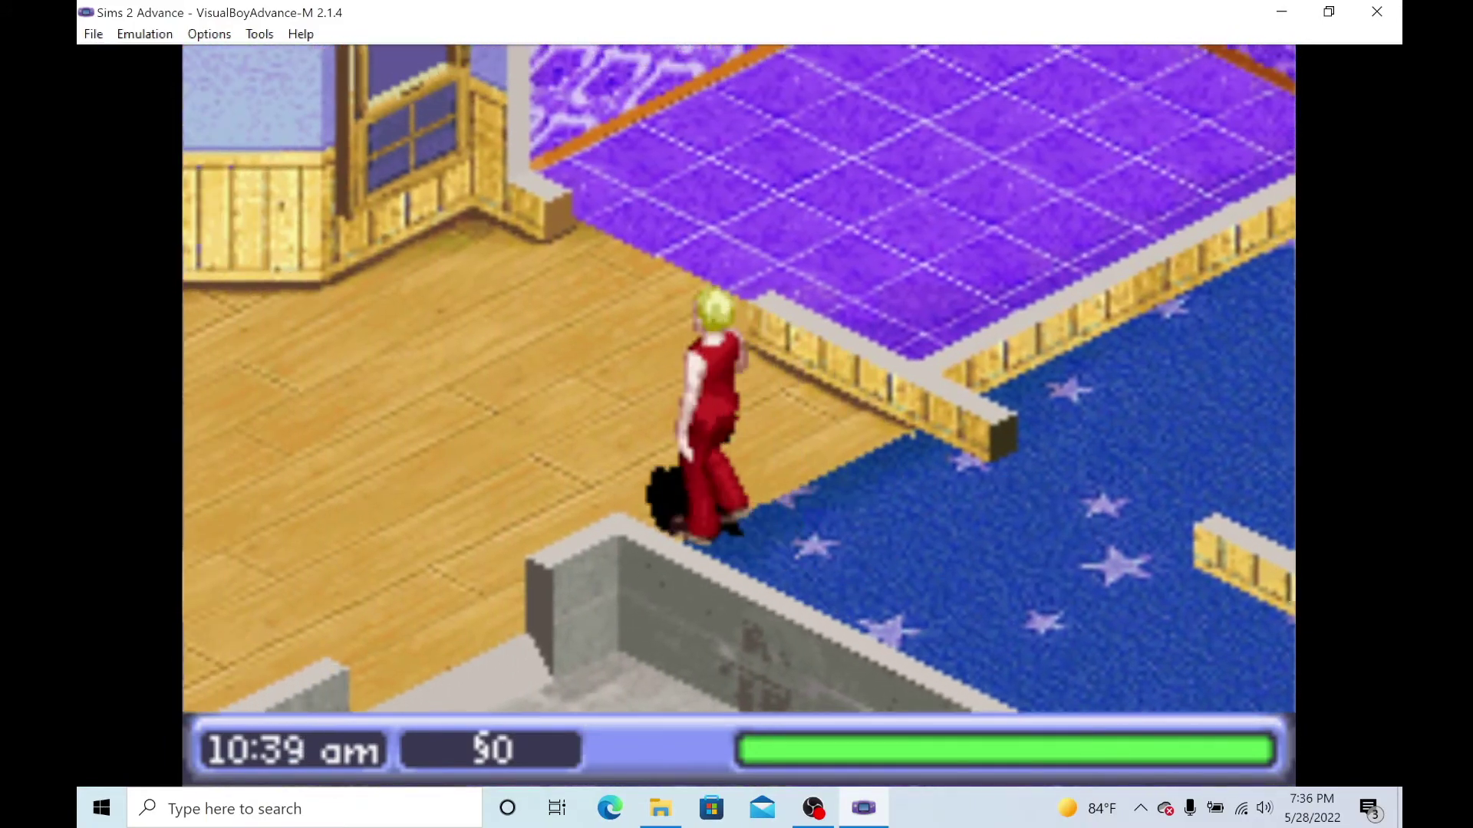
key("Right")
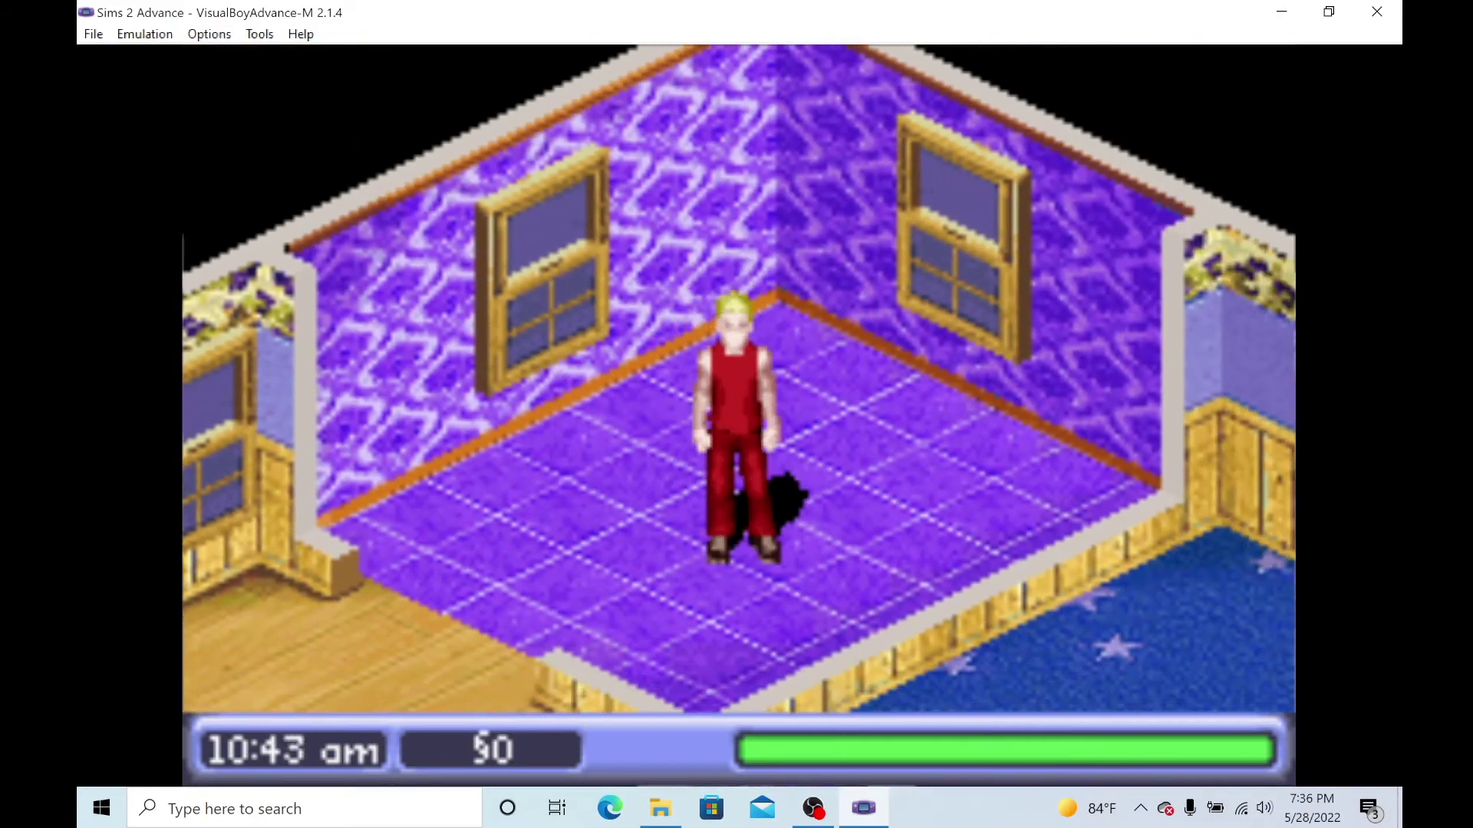
Step: Export the background palette from the Palette Viewer to the desktop as Sims 2 Advance-bg.pal
left_click(258, 35)
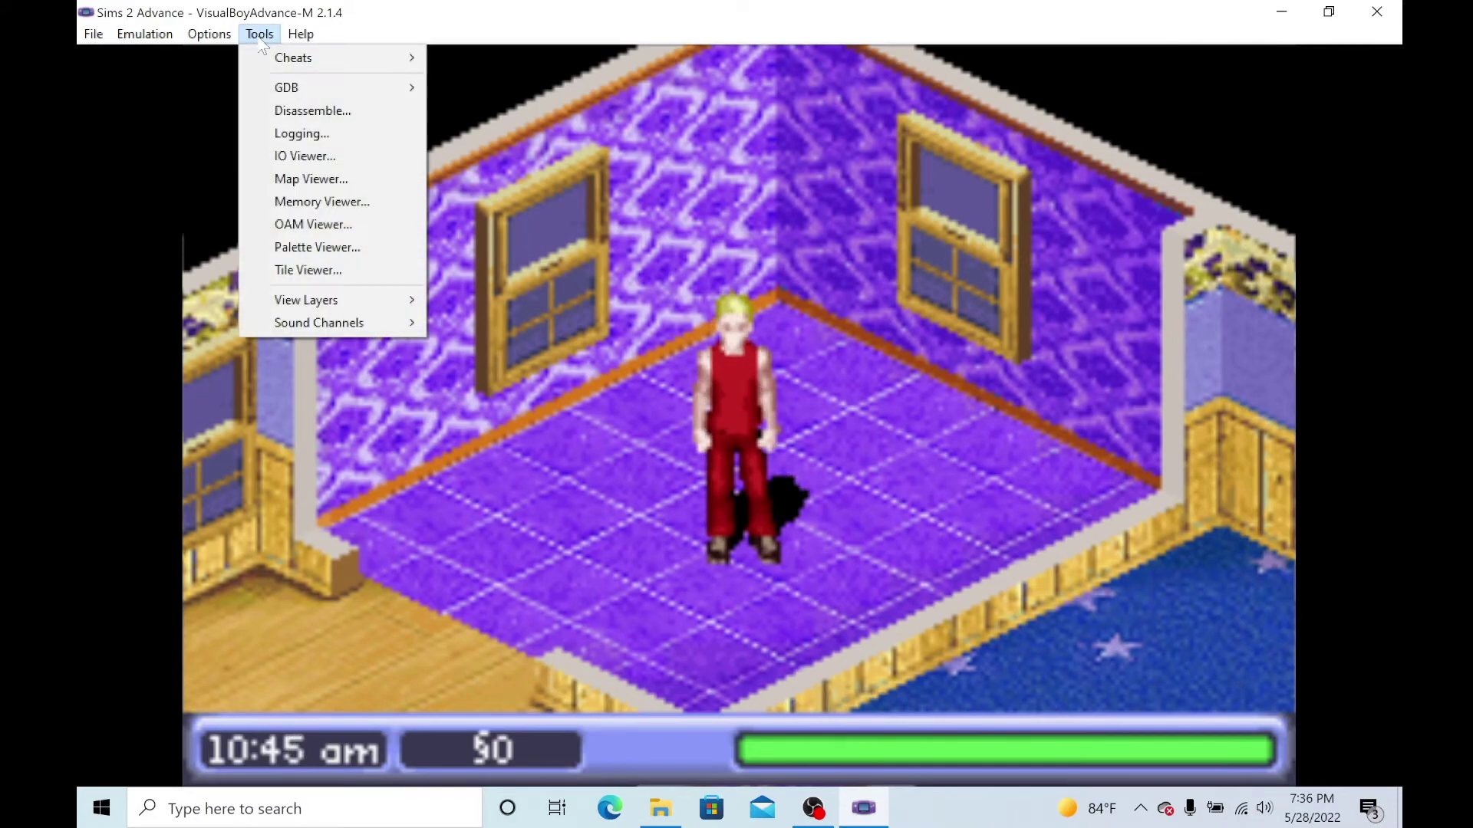
left_click(285, 249)
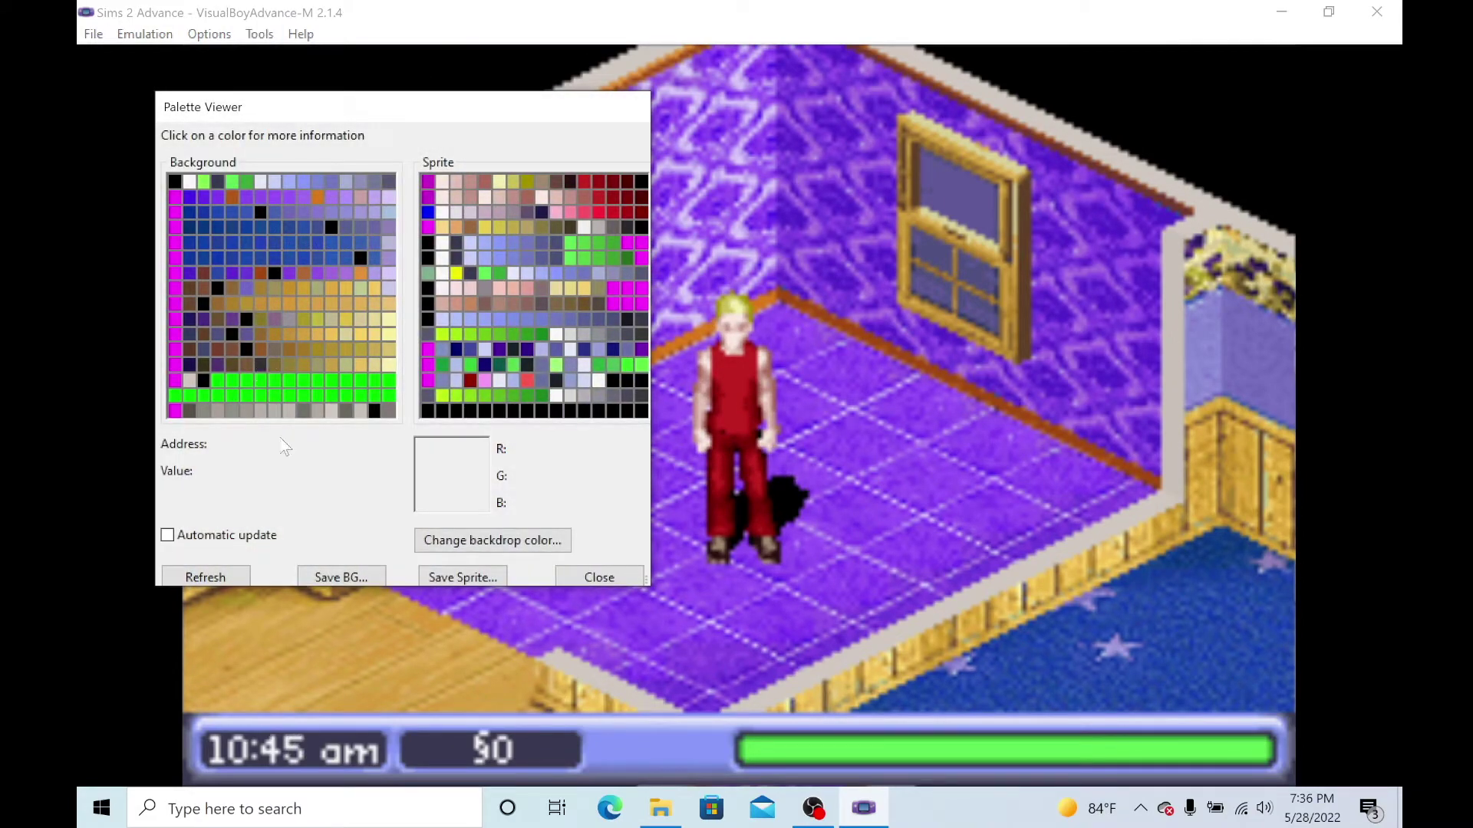
left_click(175, 182)
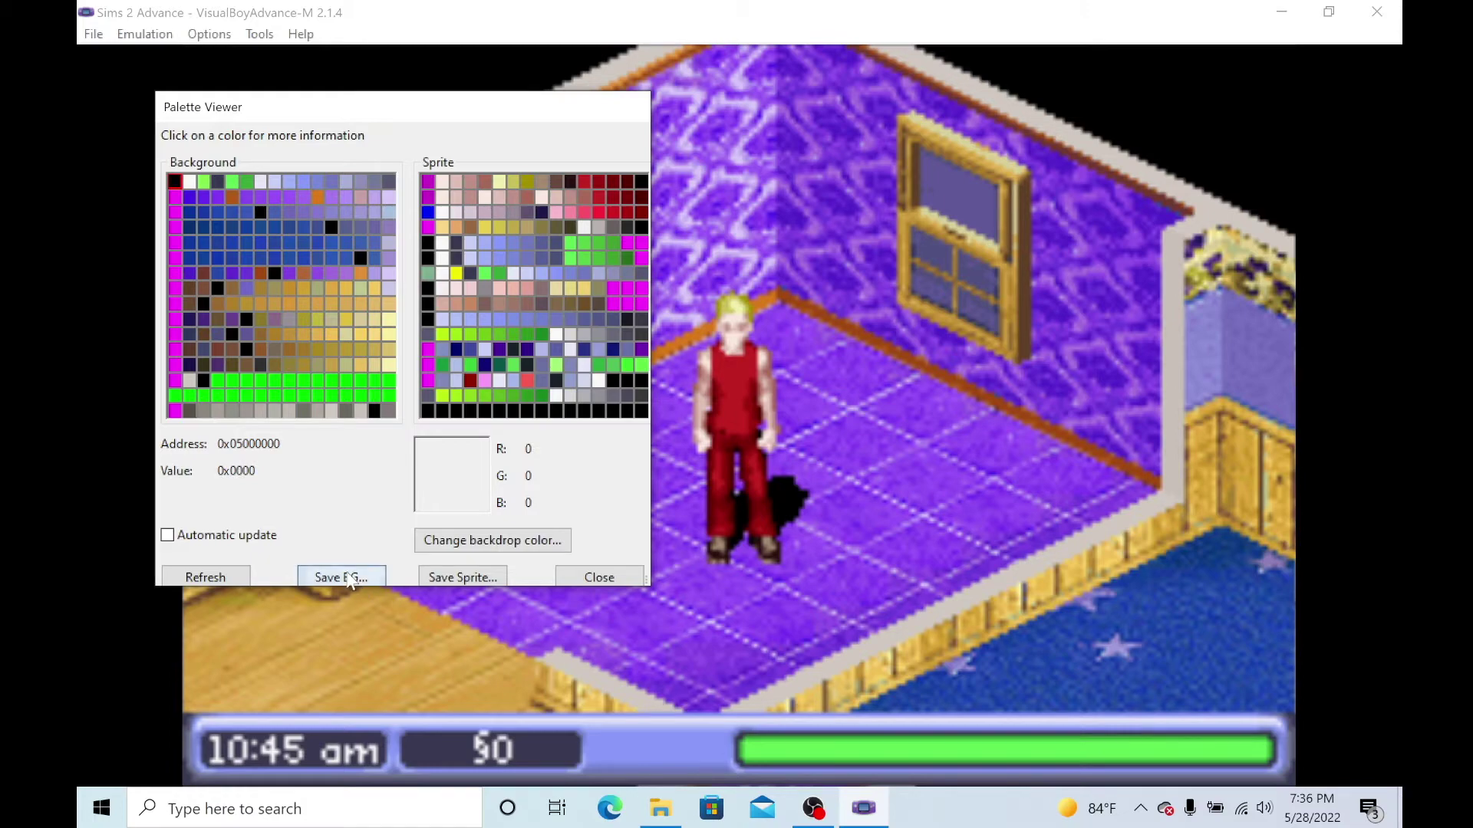
left_click(342, 577)
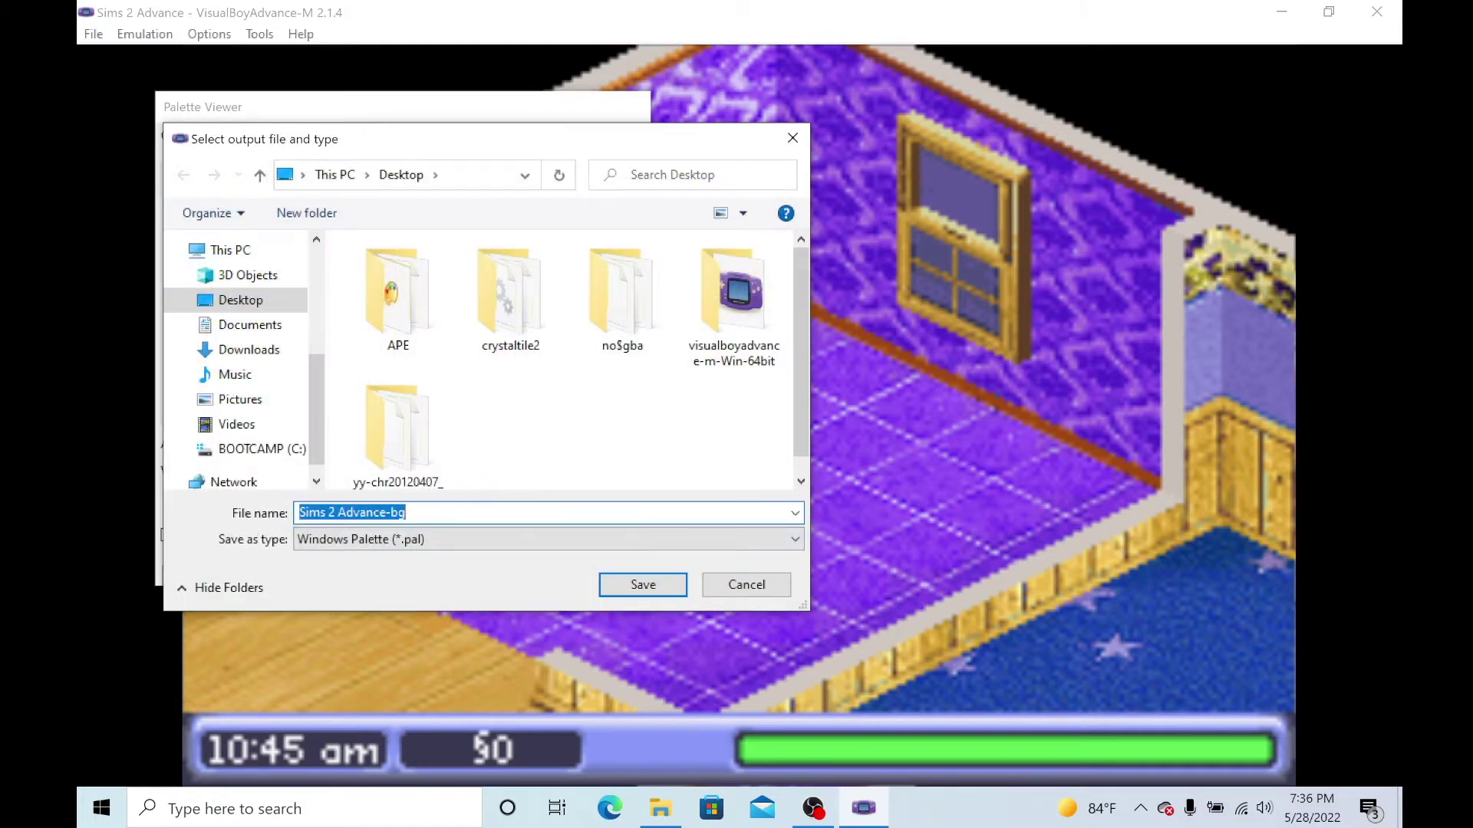
left_click(658, 595)
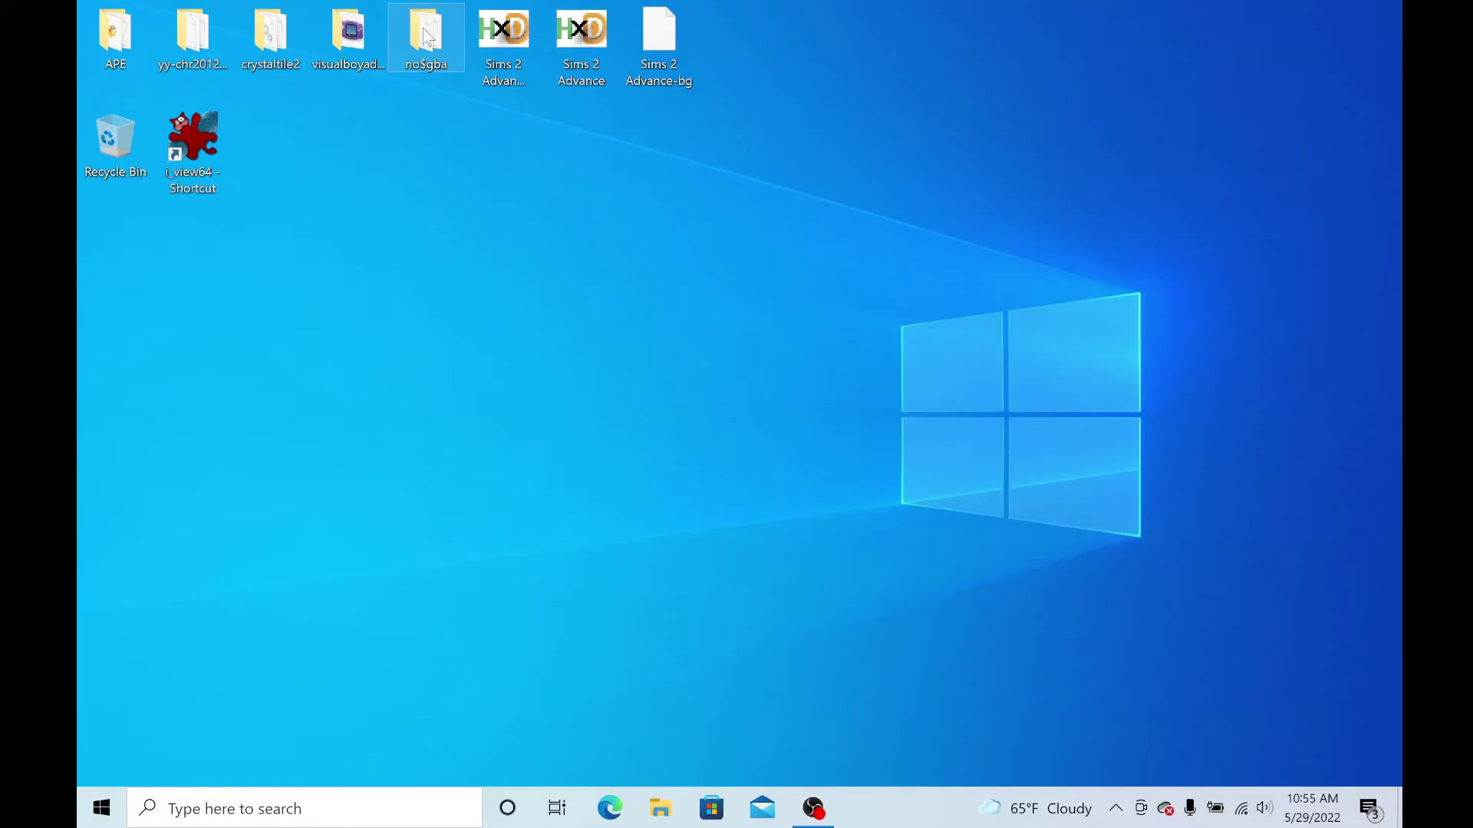
Step: Launch No$gba Debugger, load the Sims 2 Advance ROM as the cartridge, and pause it once running
double_click(427, 34)
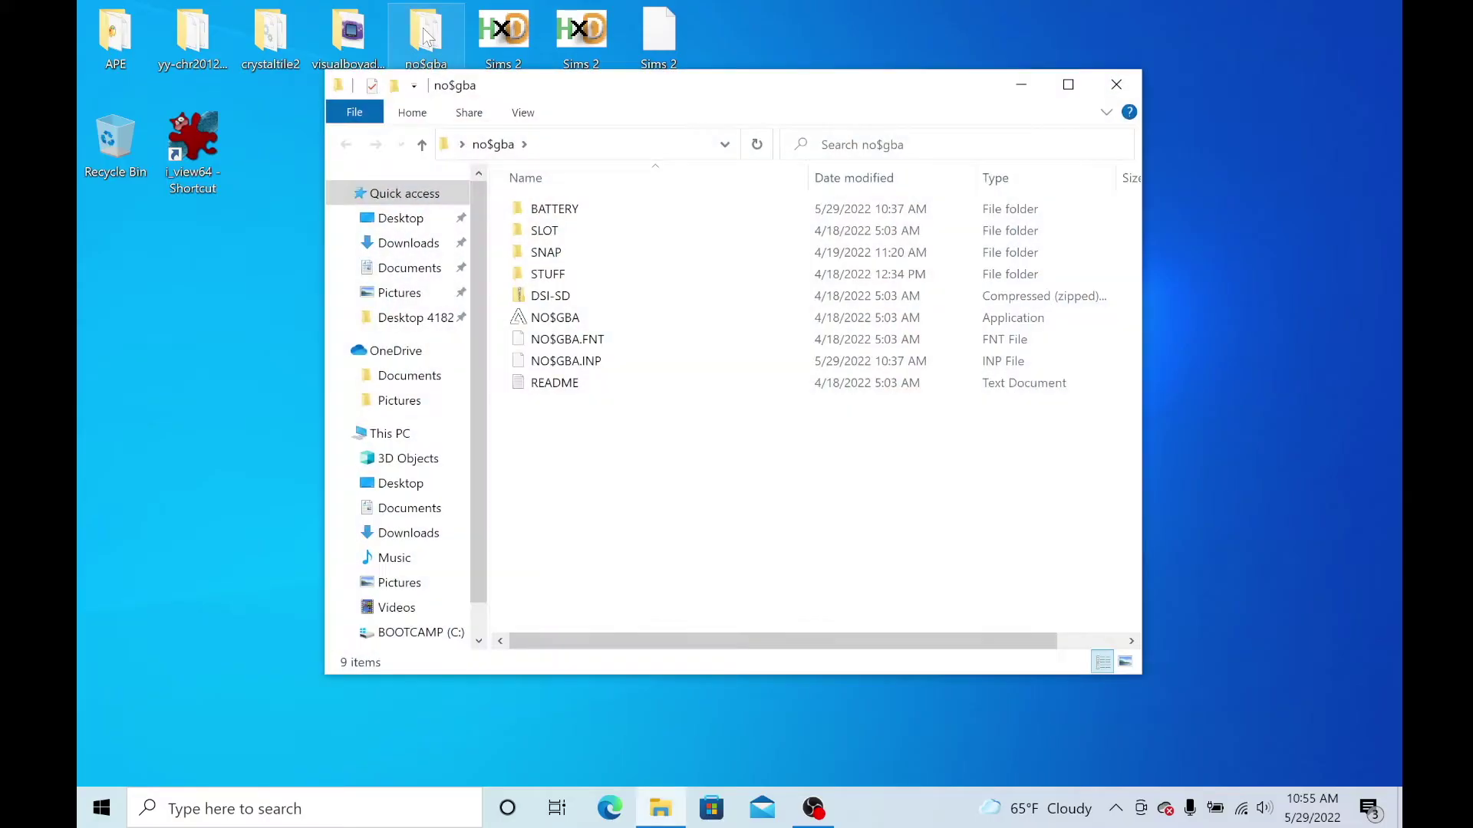
left_click(558, 319)
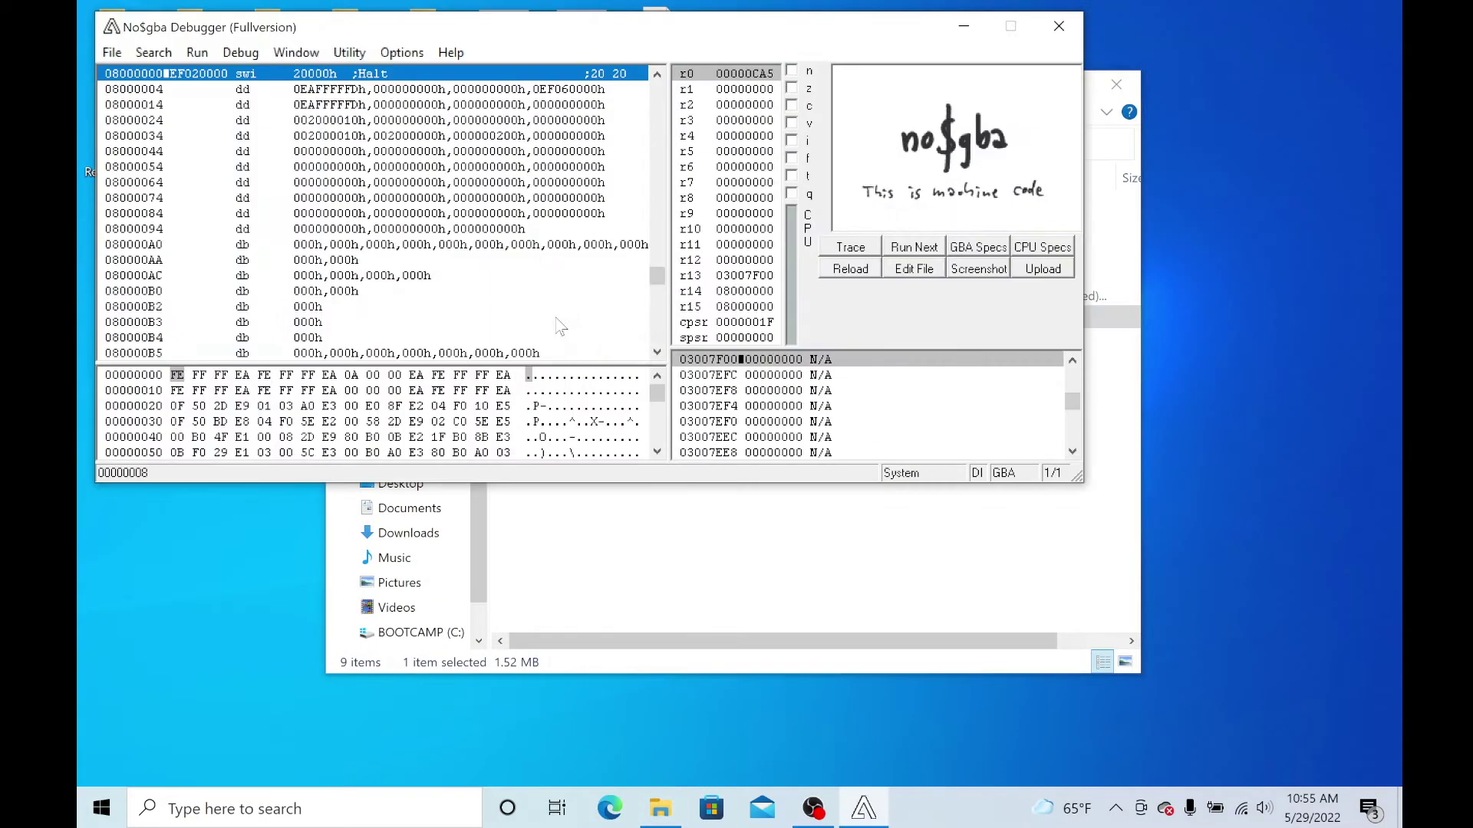
left_click(112, 52)
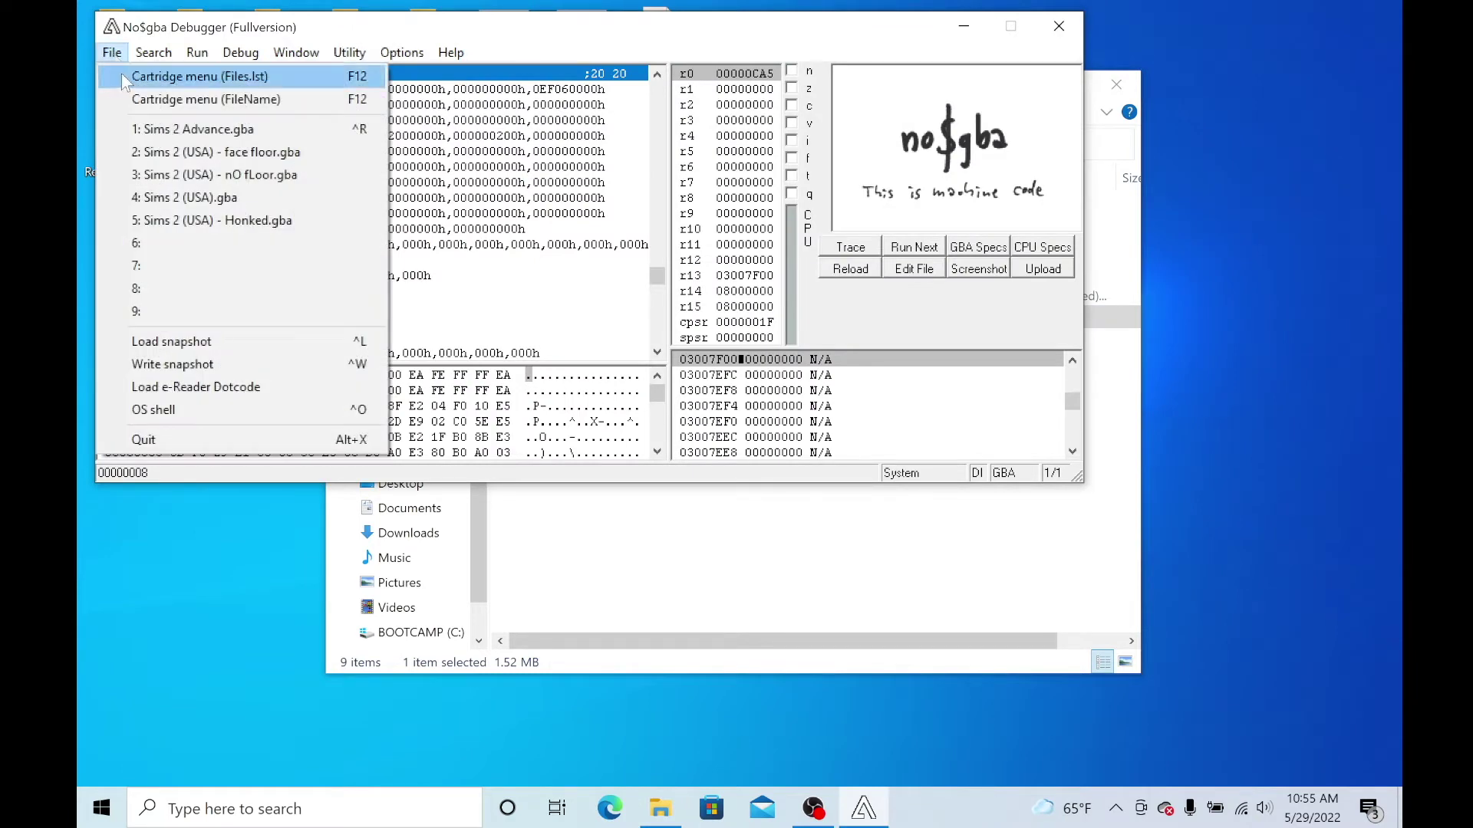
left_click(131, 98)
scroll(790, 600, "down", 1)
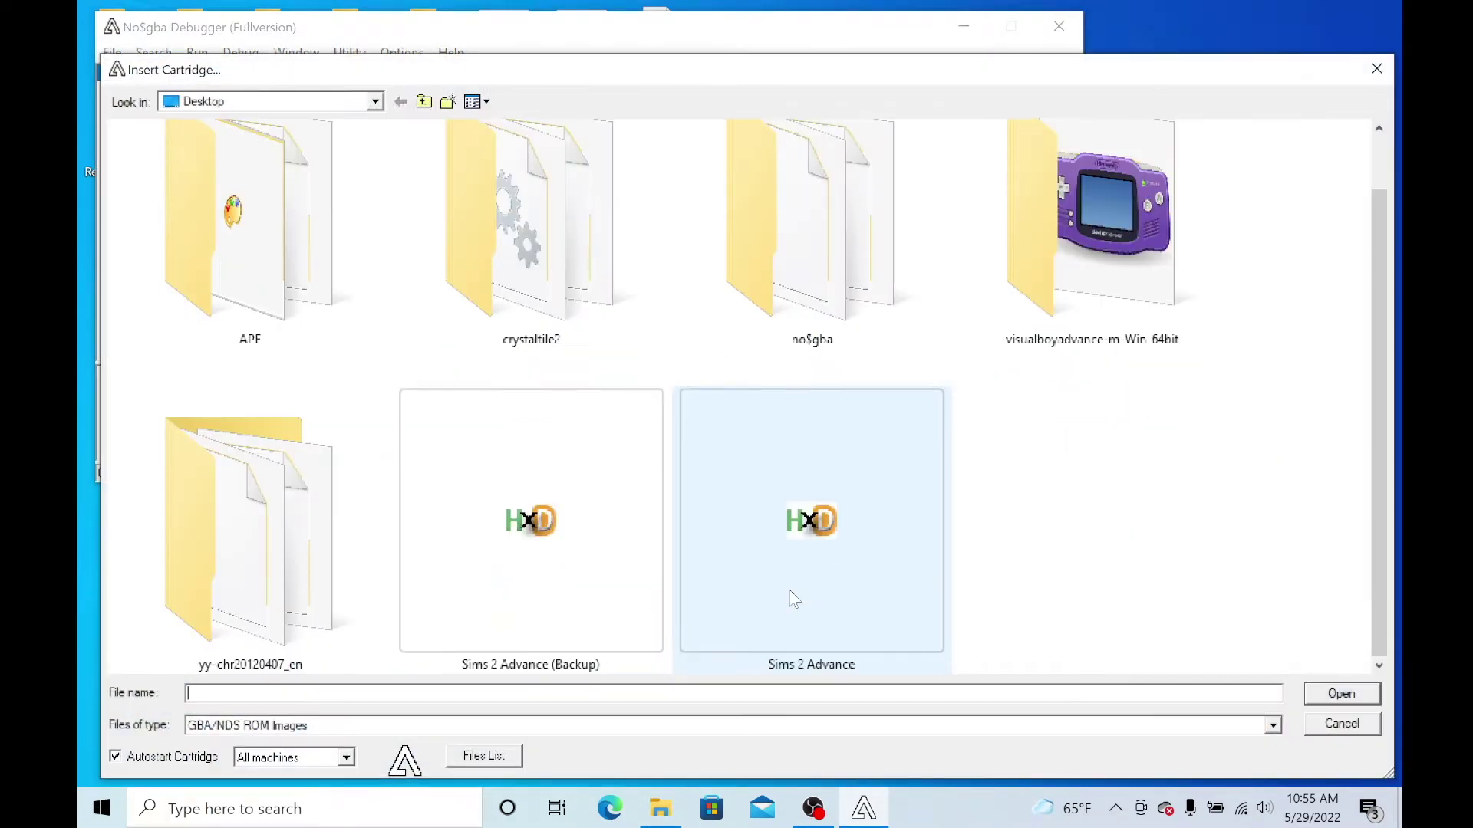
left_click(806, 578)
left_click(1342, 694)
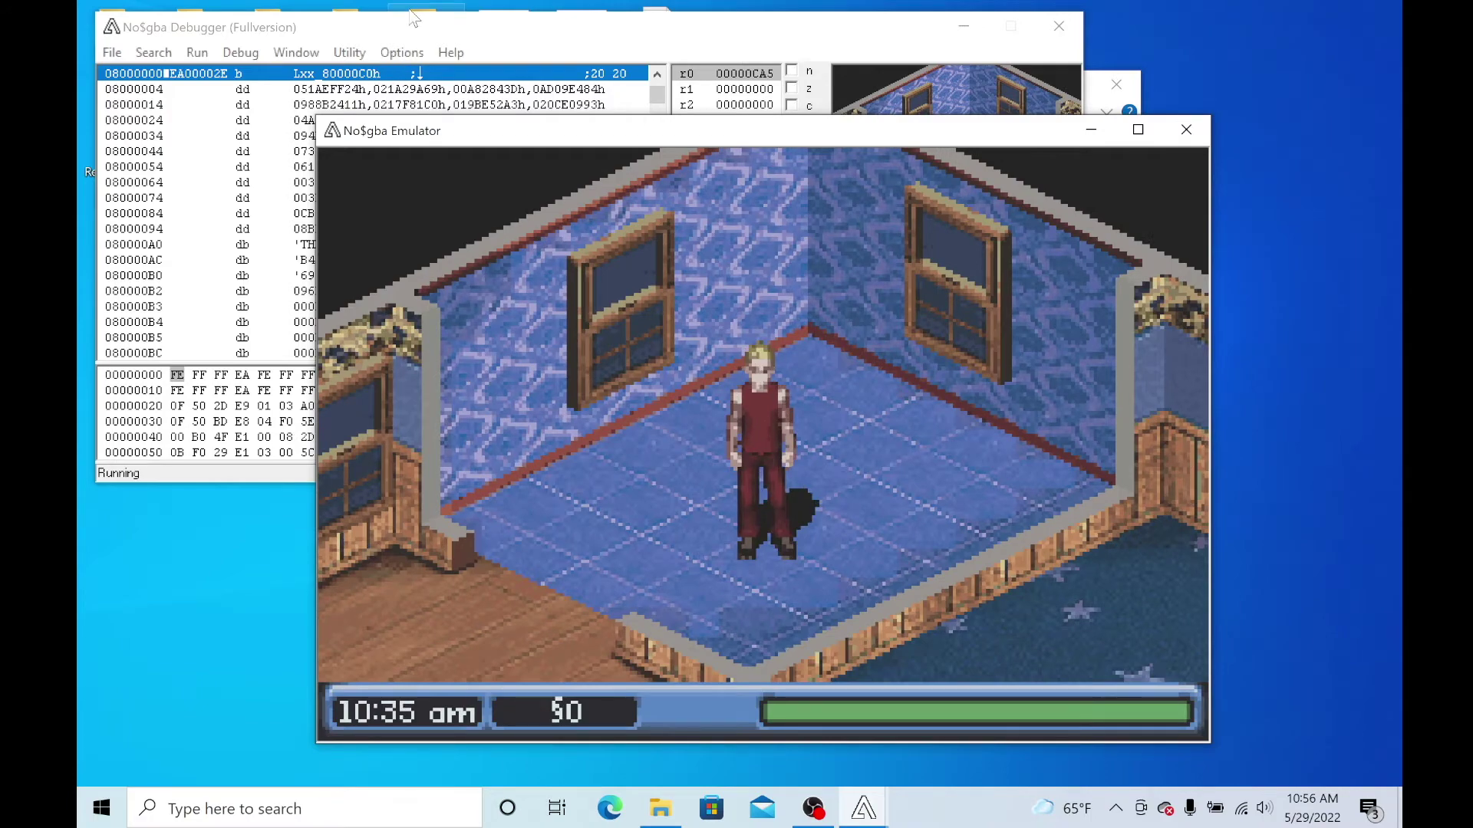
left_click(372, 70)
Step: Open the background tile viewer and inspect the BG 0 and BG 1 room tilemaps
left_click(296, 53)
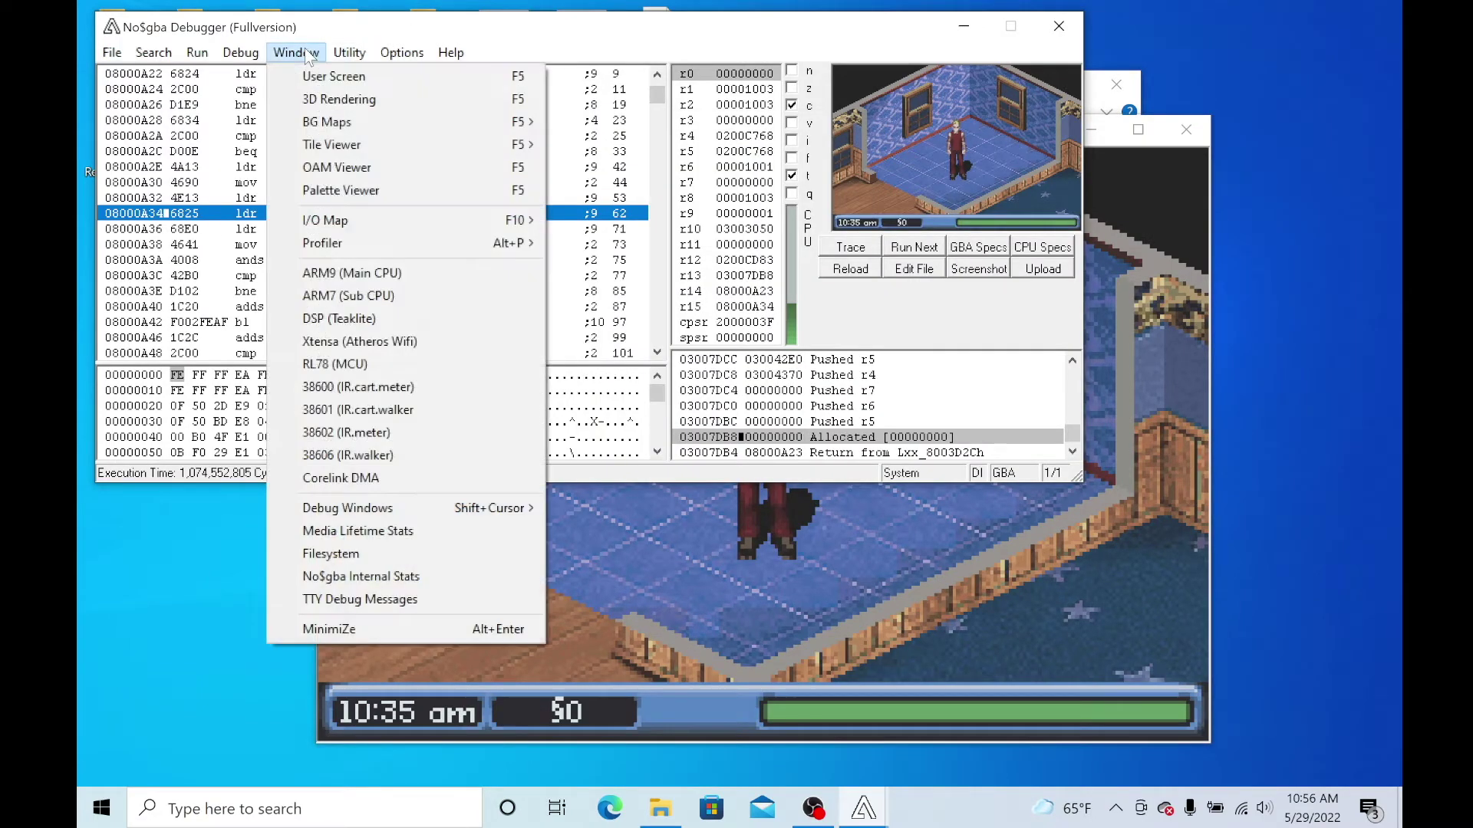
mouse_move(474, 144)
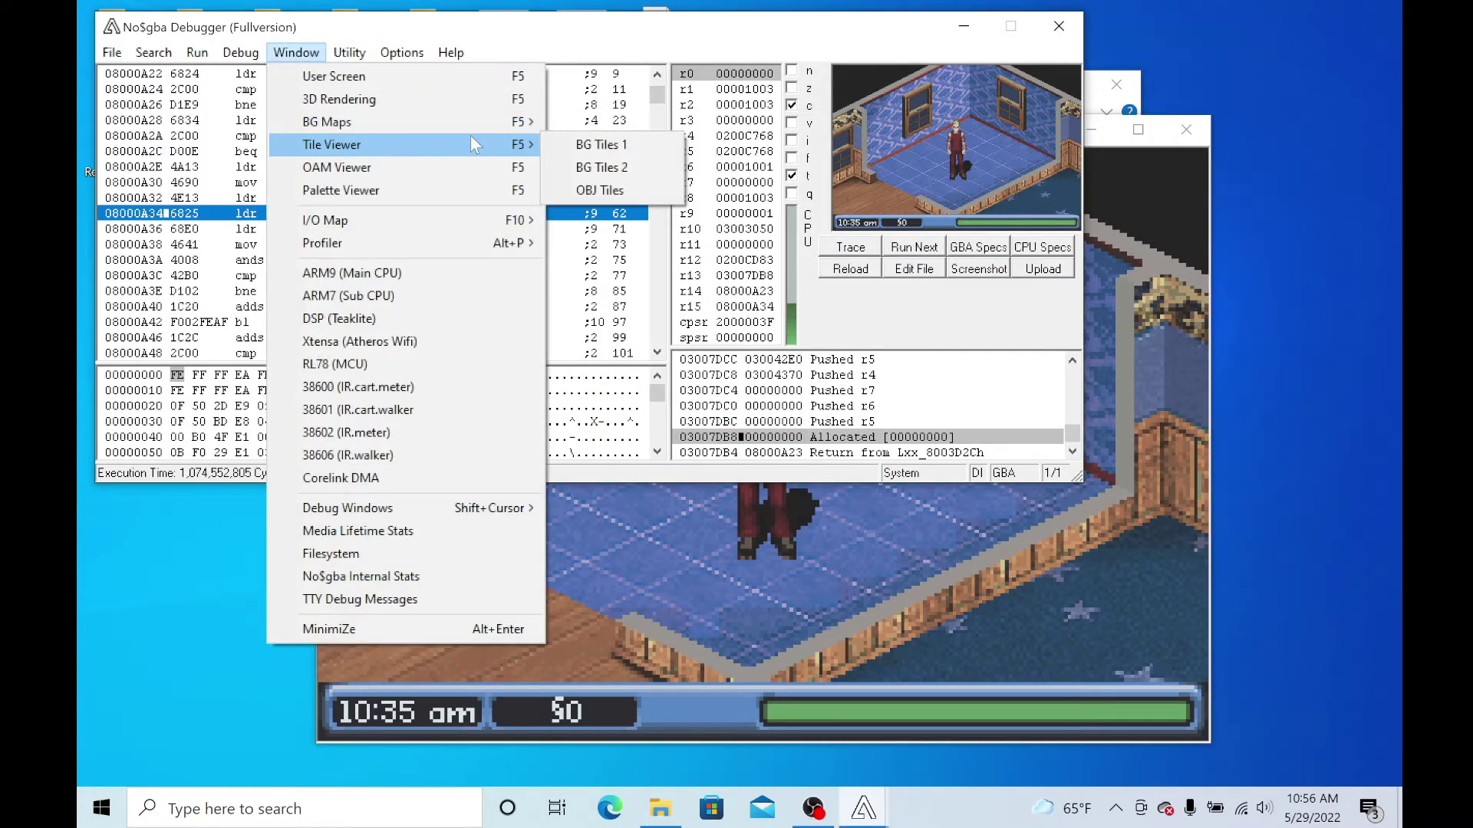
left_click(595, 147)
left_click(249, 86)
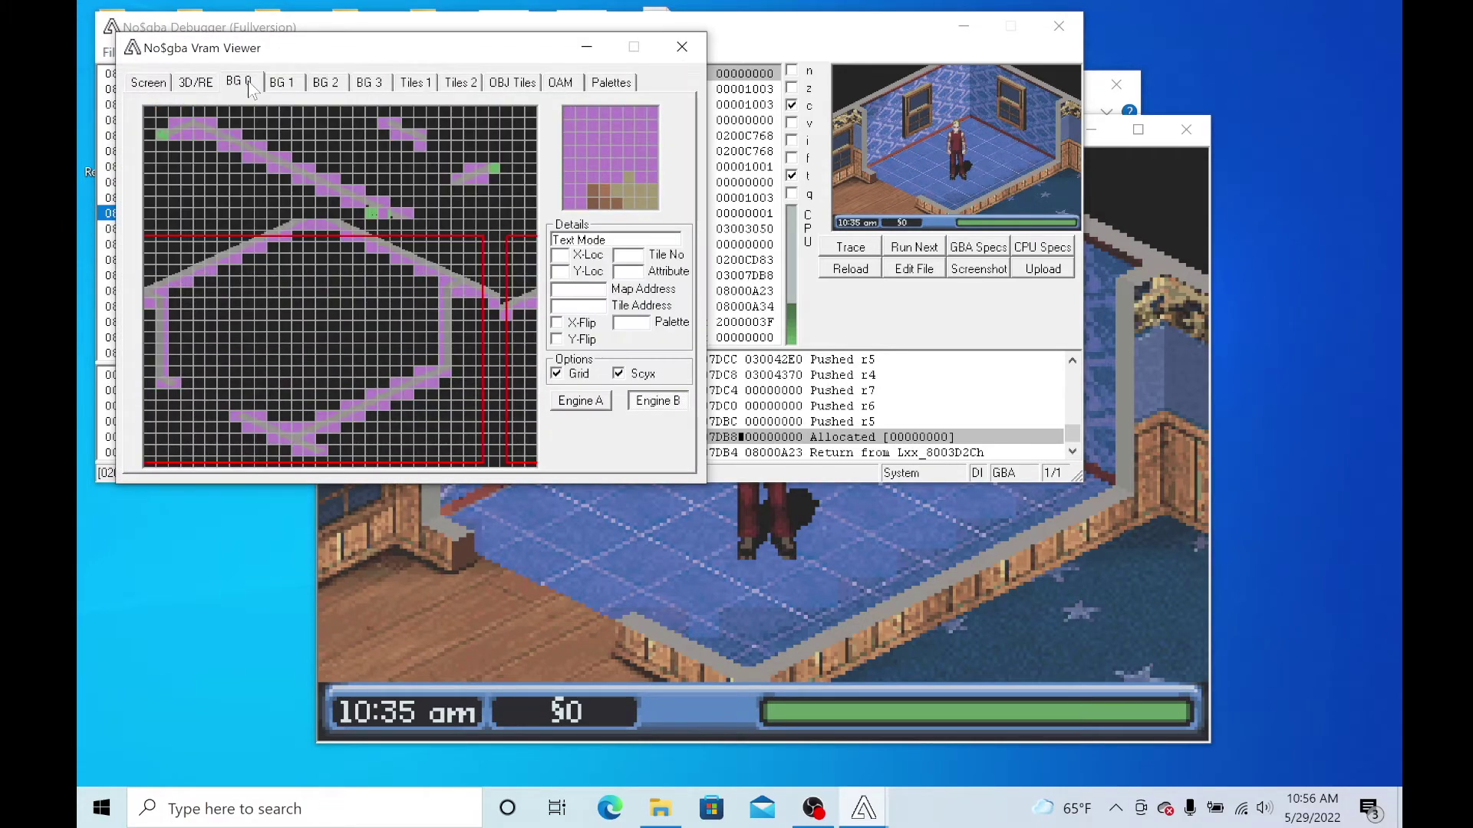
left_click(283, 83)
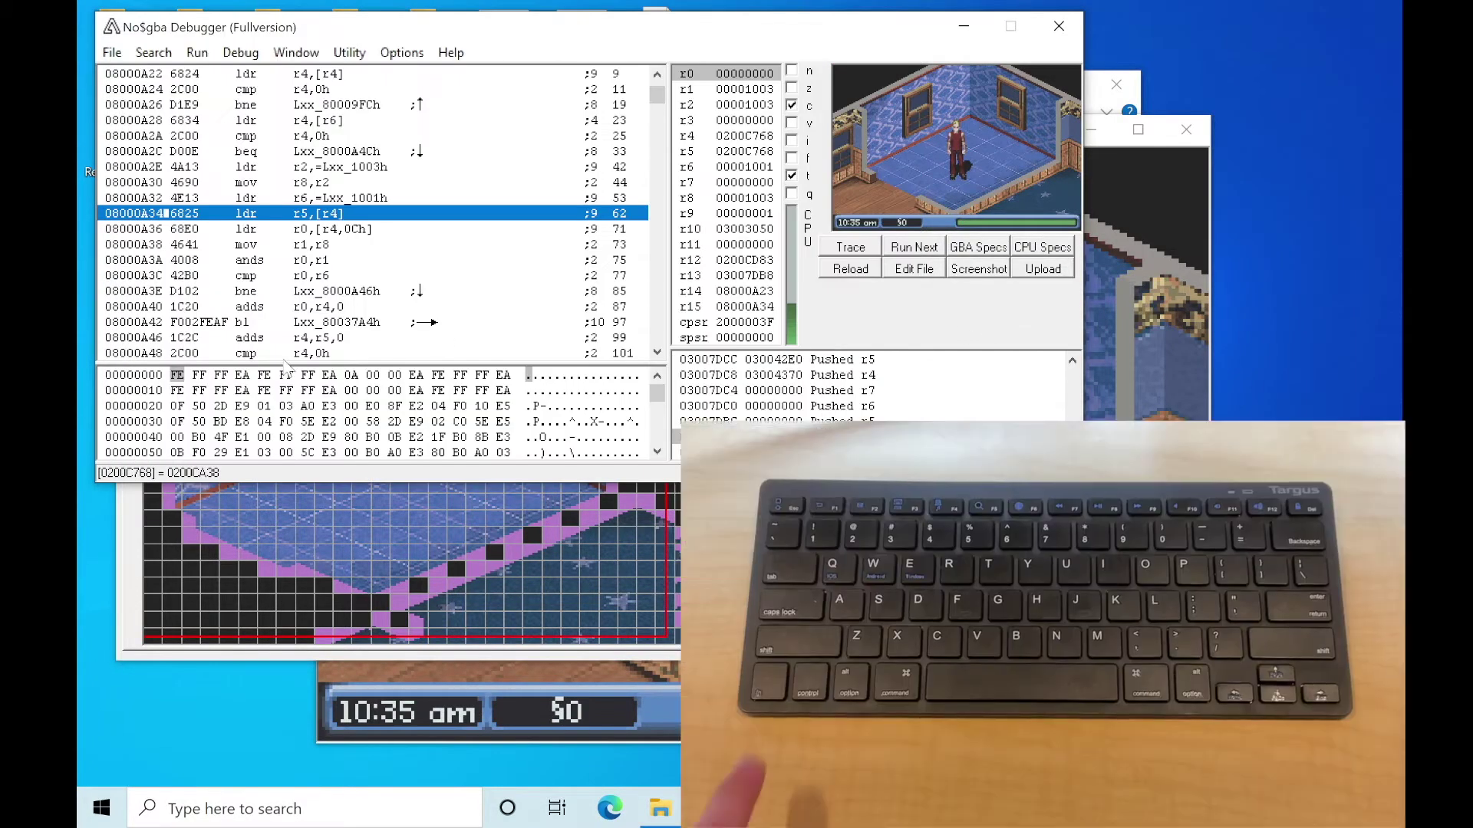
left_click(177, 376)
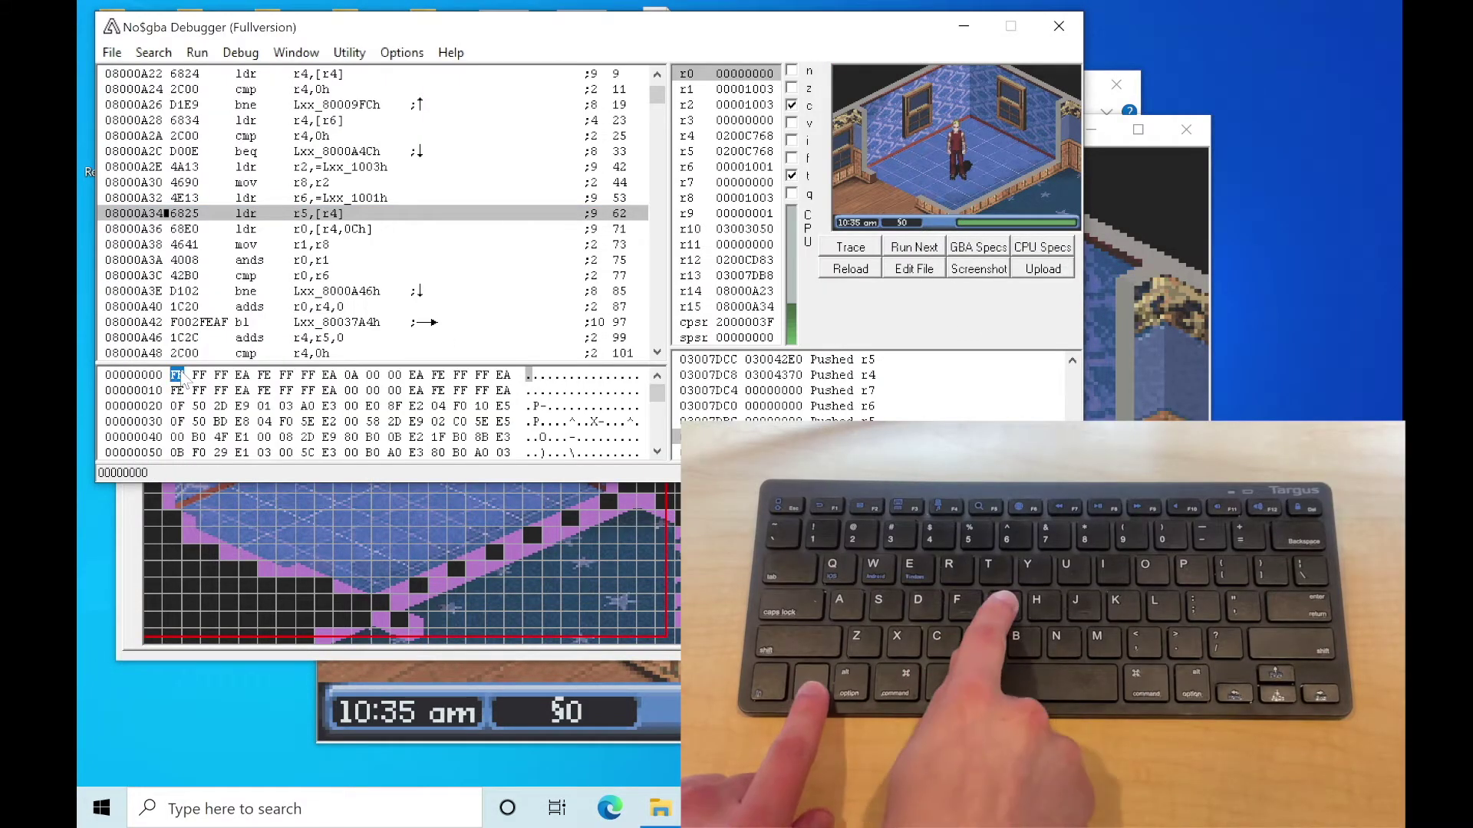
Step: Jump the memory view to 06008E00 and settle on row 06008EA0 with the floor tile bytes
key("ctrl+g")
type("06")
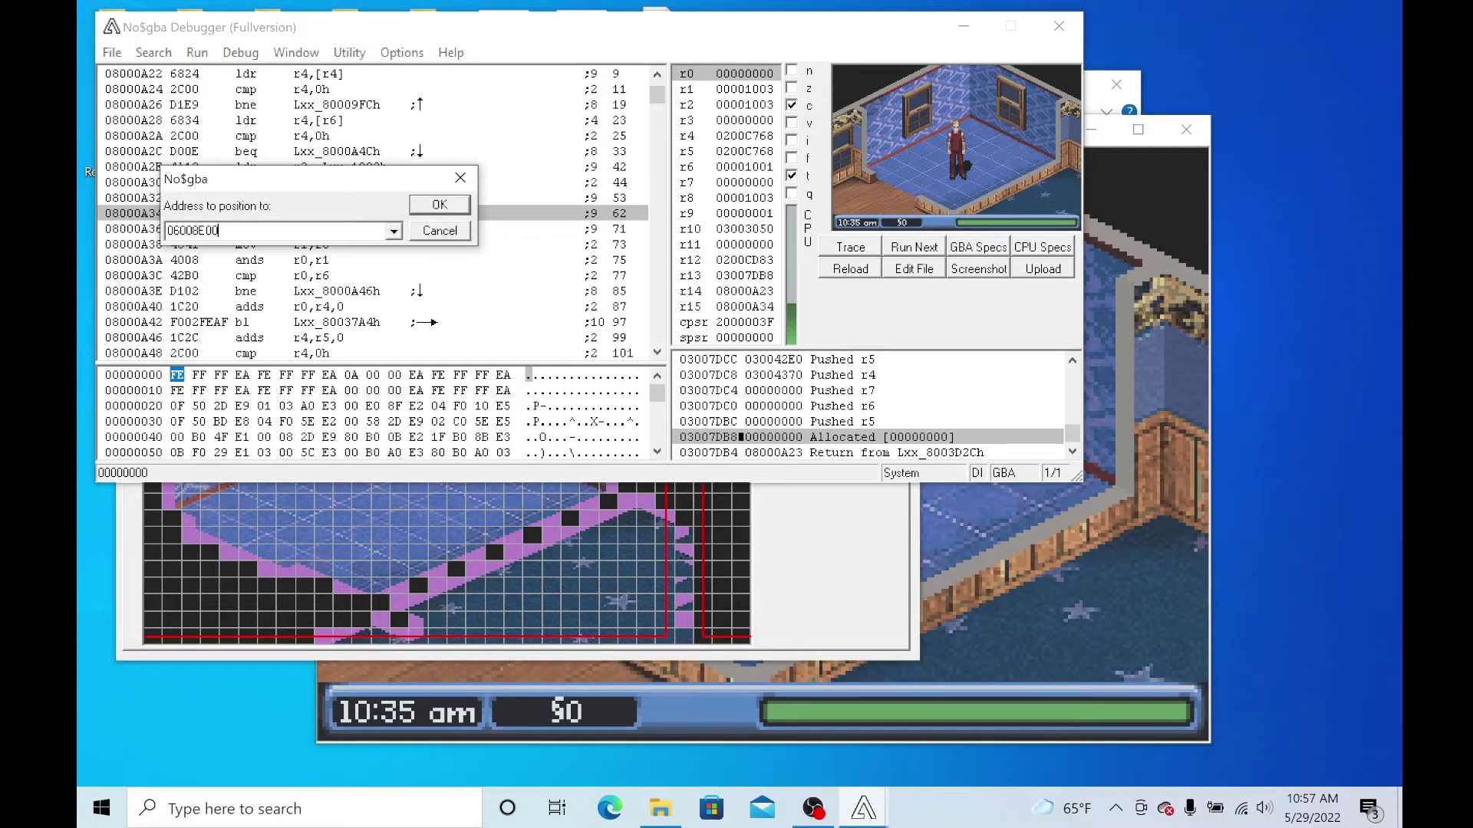
type("008E00")
left_click(439, 205)
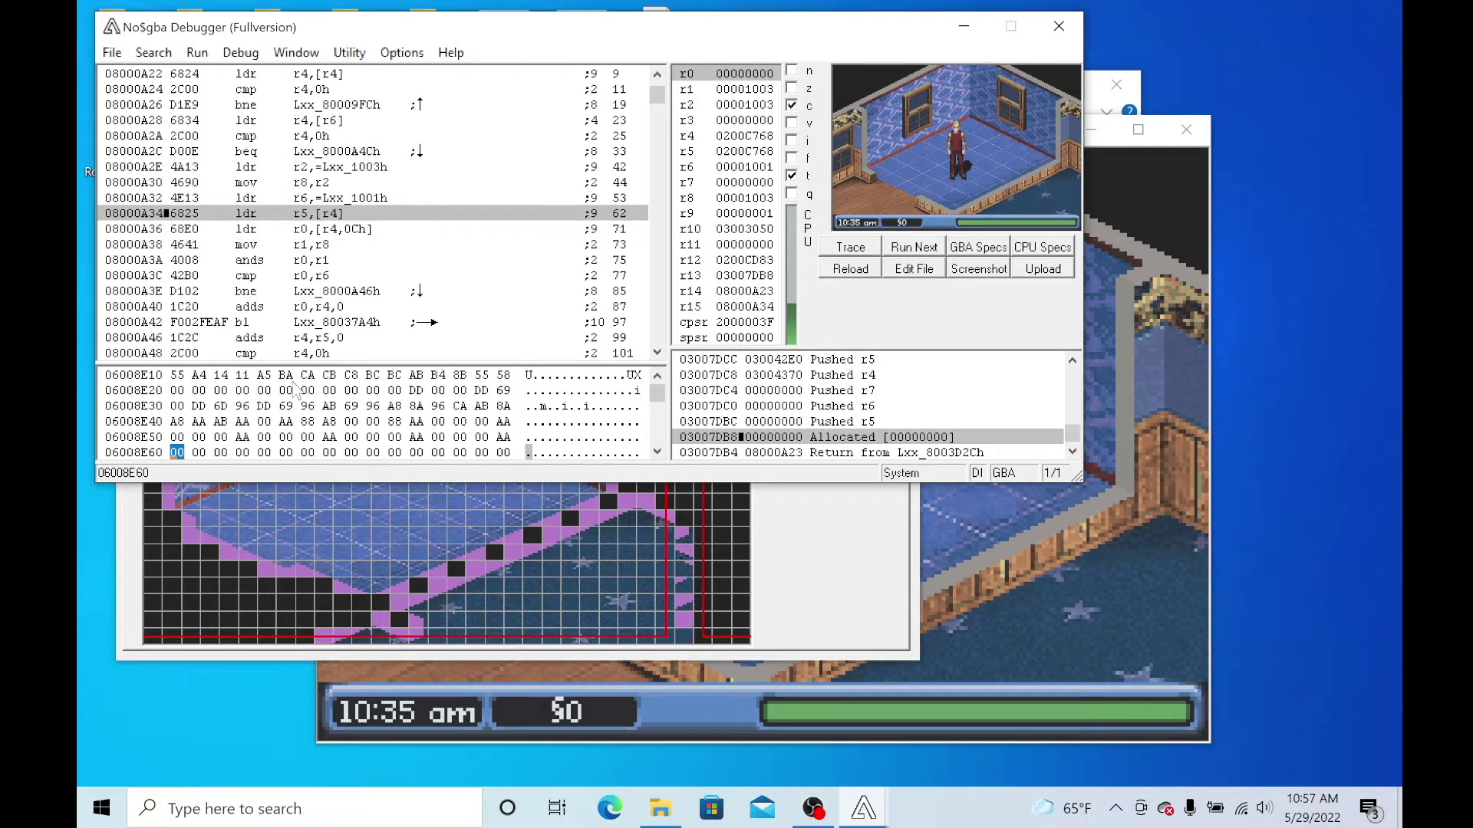
key("Down")
key("Down")
key("Down")
key("Down")
key("Down")
key("Up")
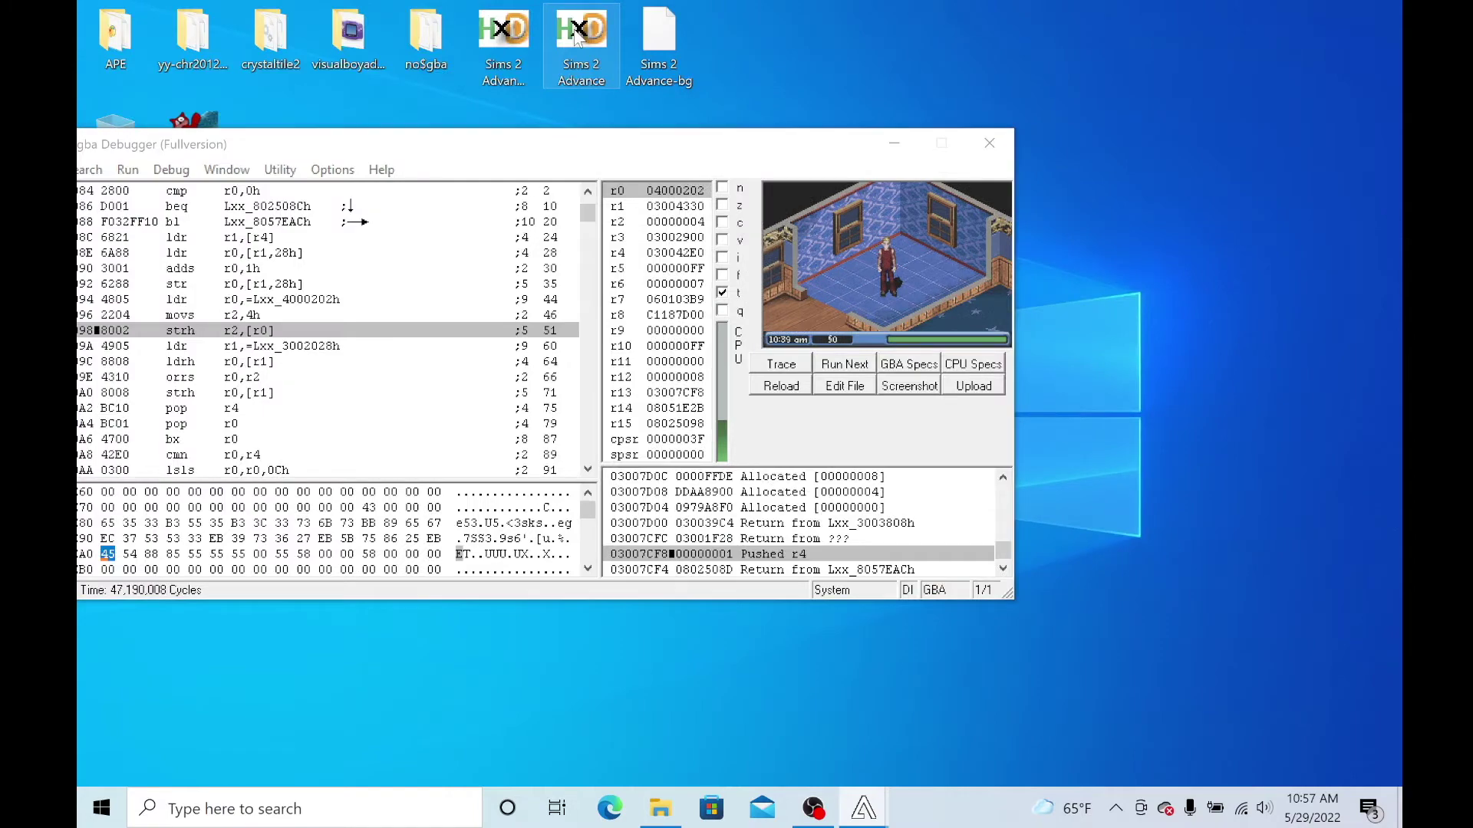
right_click(577, 30)
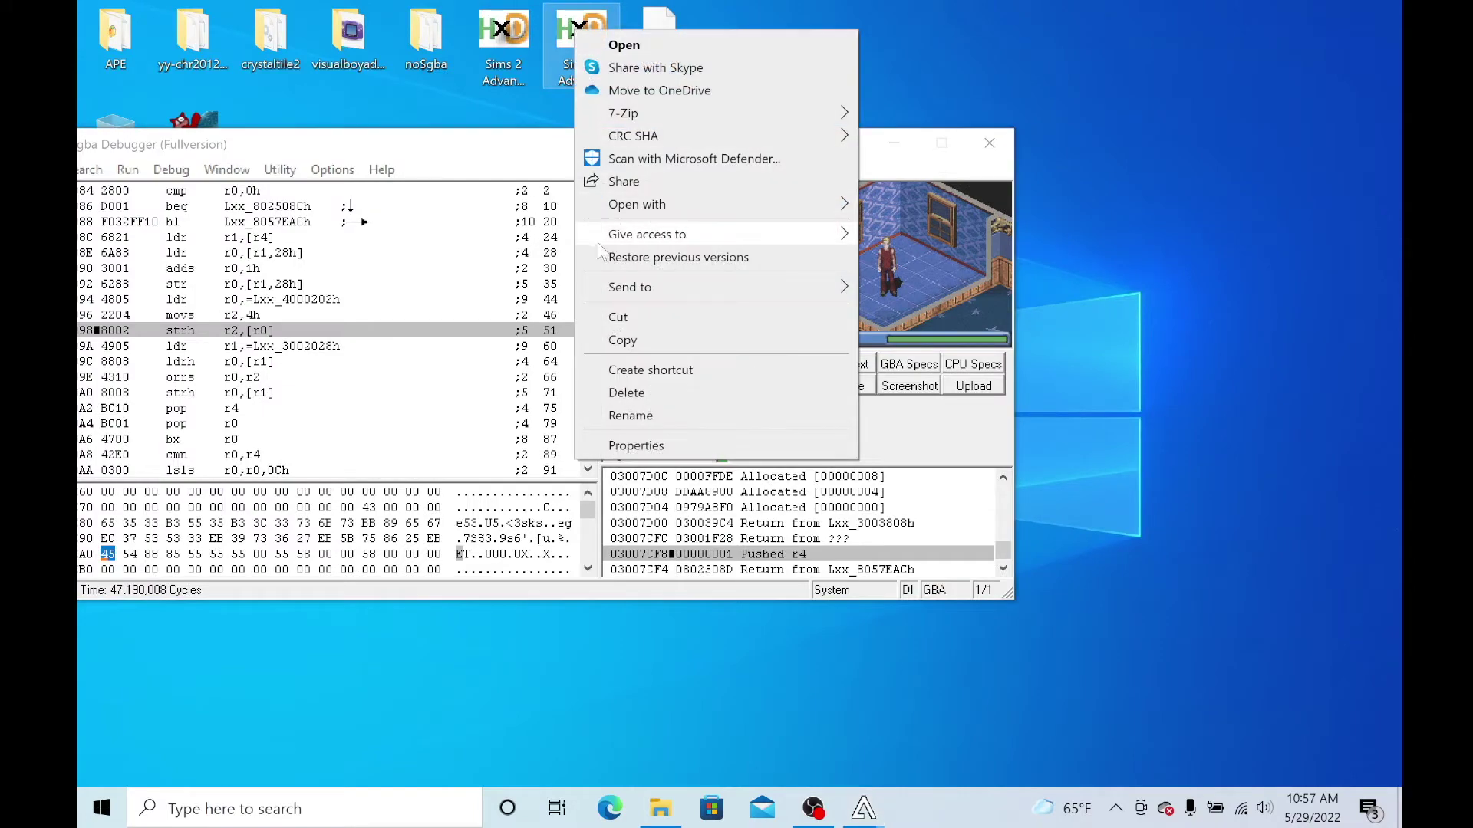
Step: Open Sims 2 Advance.gba in HxD and find the floor-tile bytes 45 54 88 85 at offset 008100D0
mouse_move(664, 206)
left_click(919, 205)
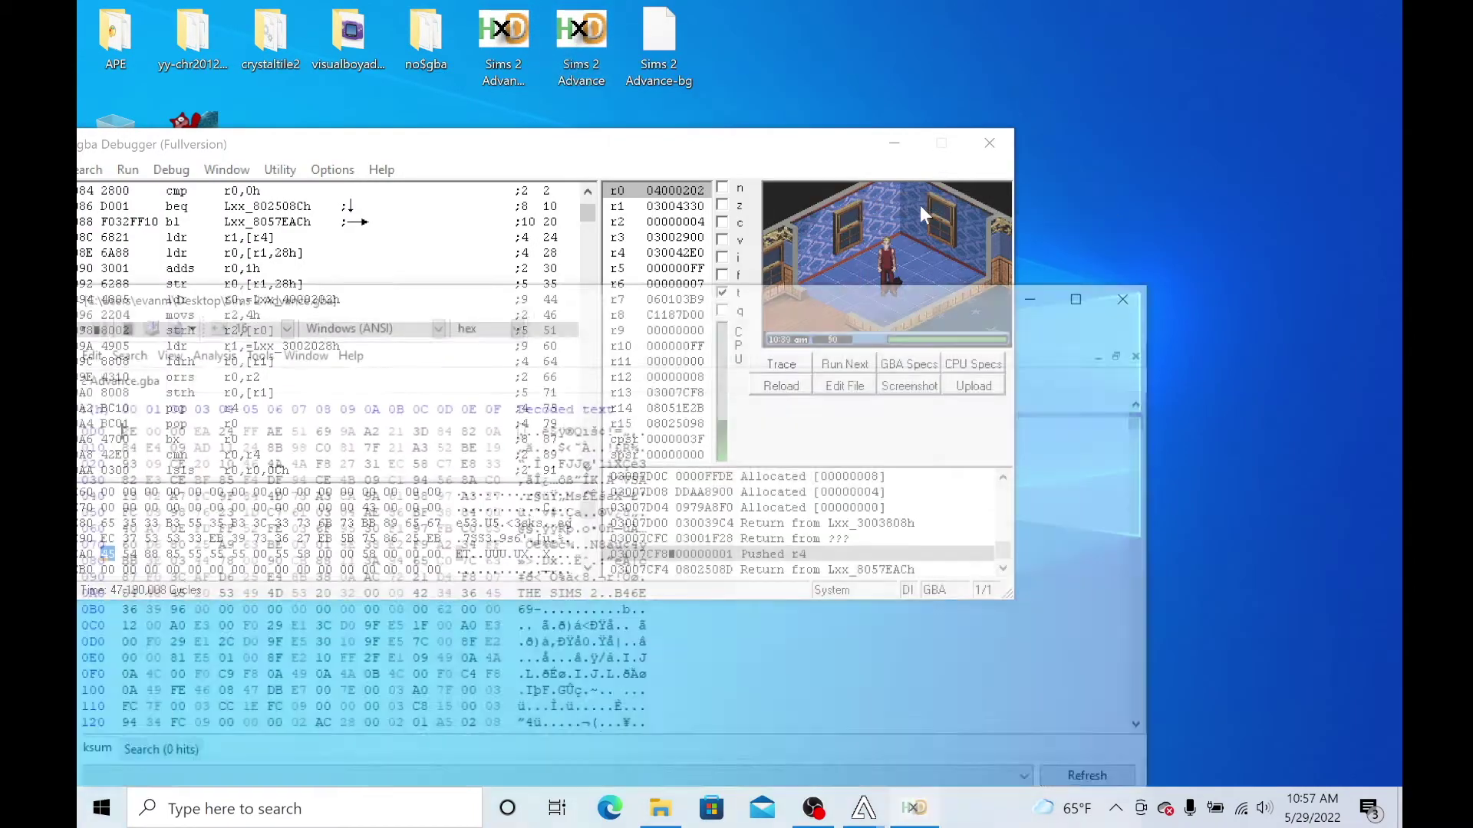
left_click_drag(365, 303, 908, 211)
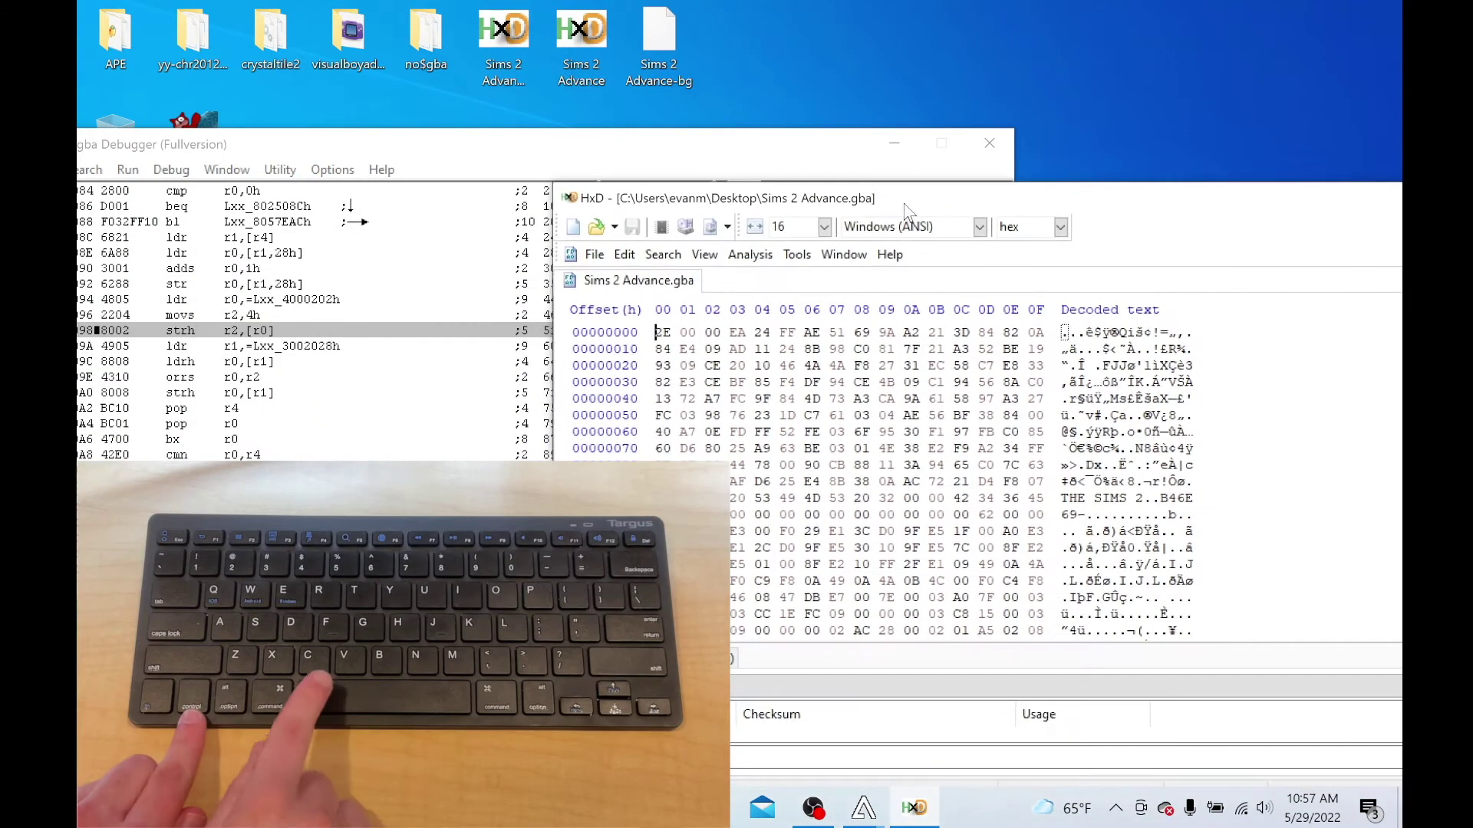
key("ctrl+f")
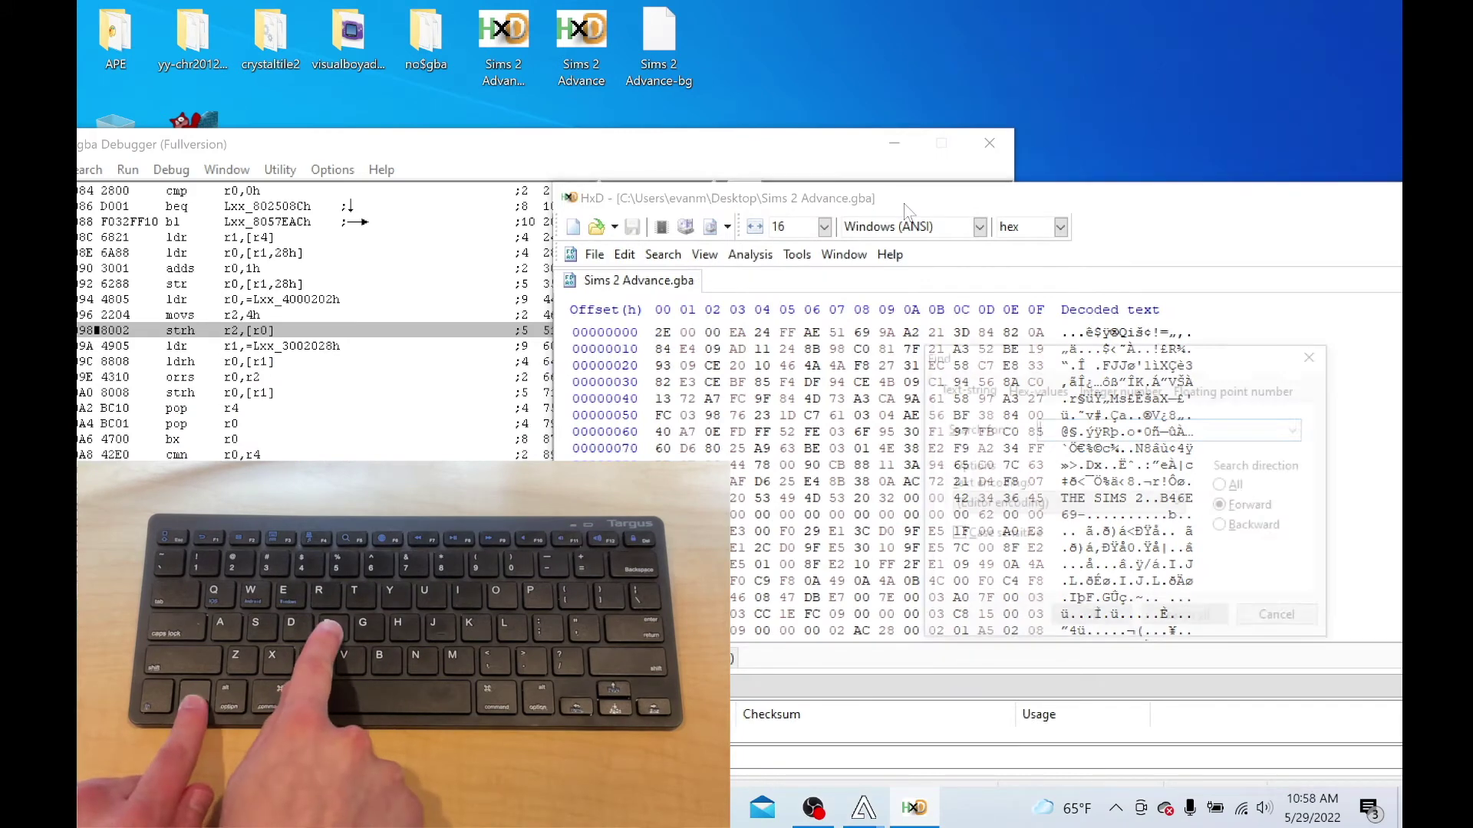
left_click(1039, 390)
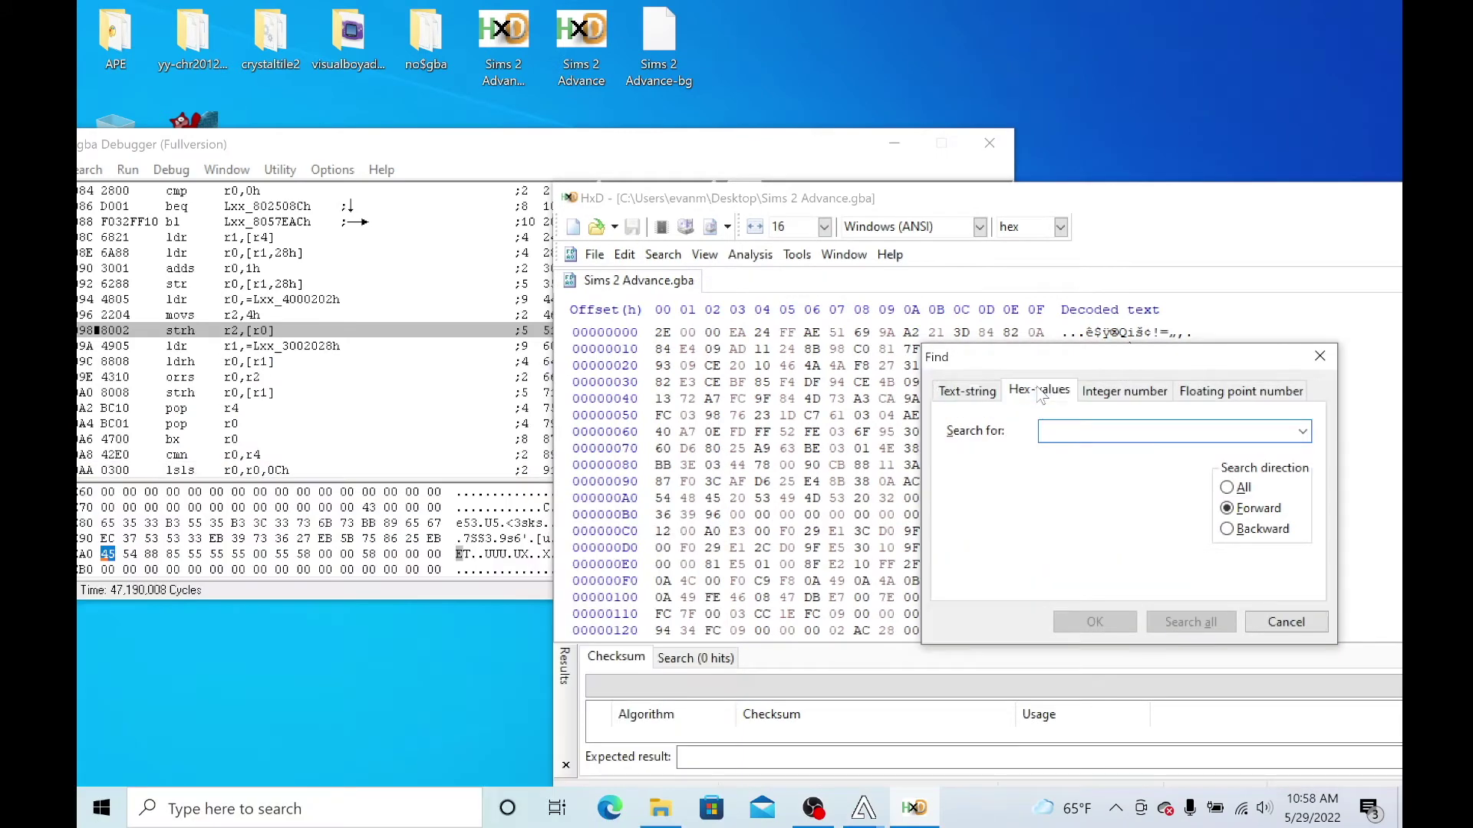
left_click(1140, 434)
type("45 54 88 85 55 55 55 00 55")
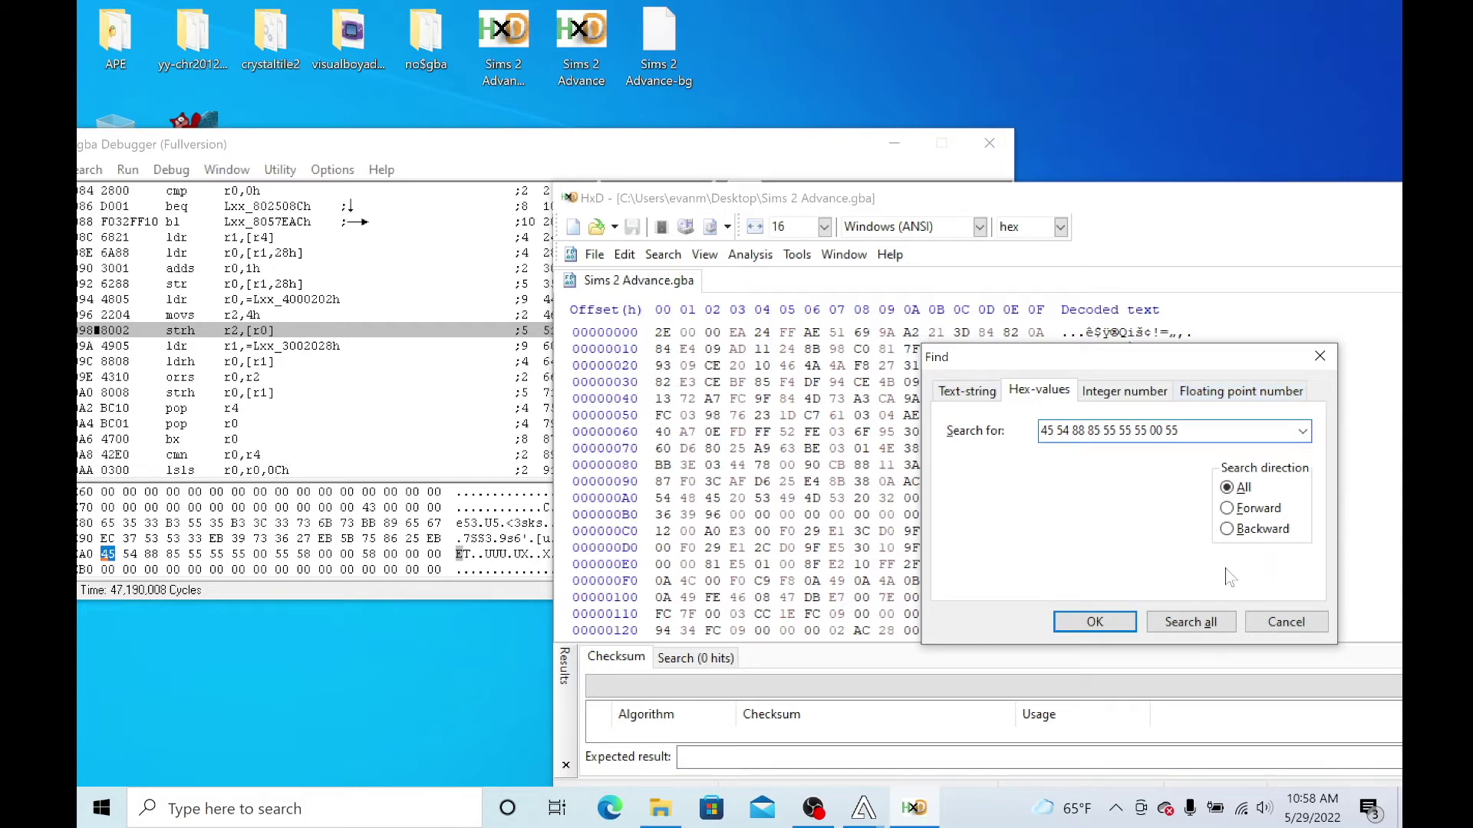
left_click(1210, 621)
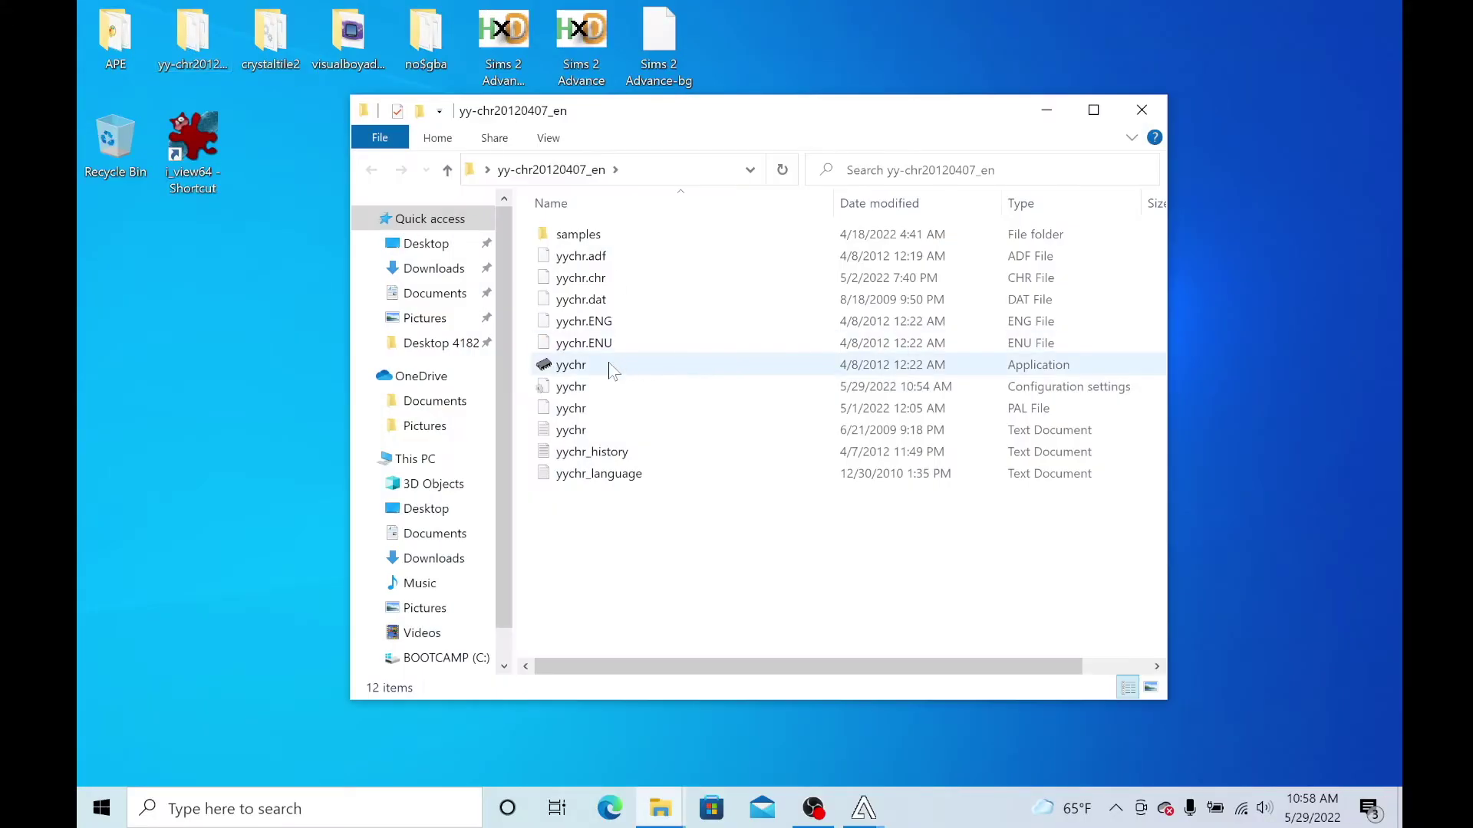
double_click(613, 368)
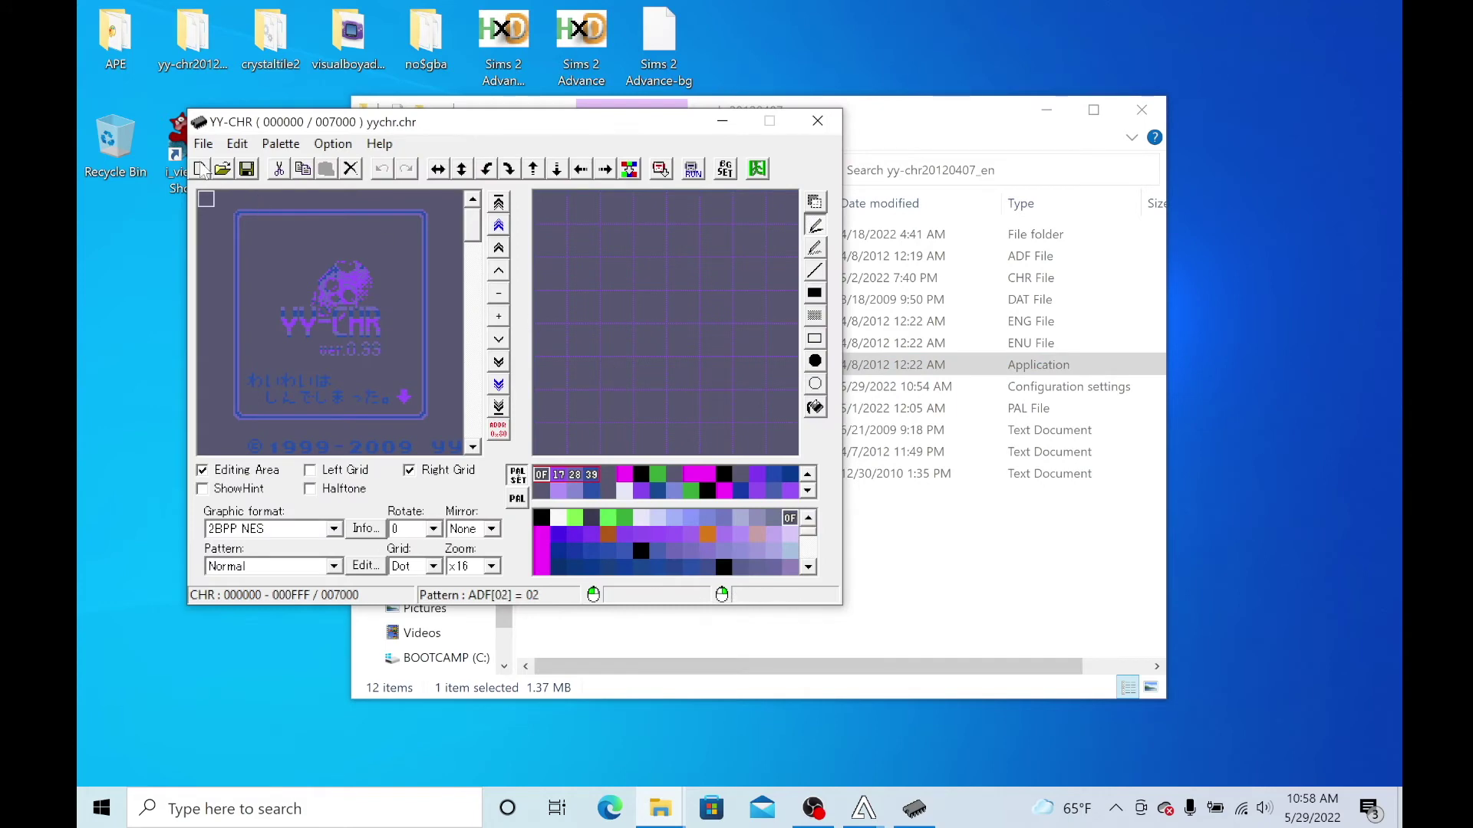
Step: Open Sims 2 Advance.gba in YY-CHR and scroll through its tile graphics
left_click(222, 168)
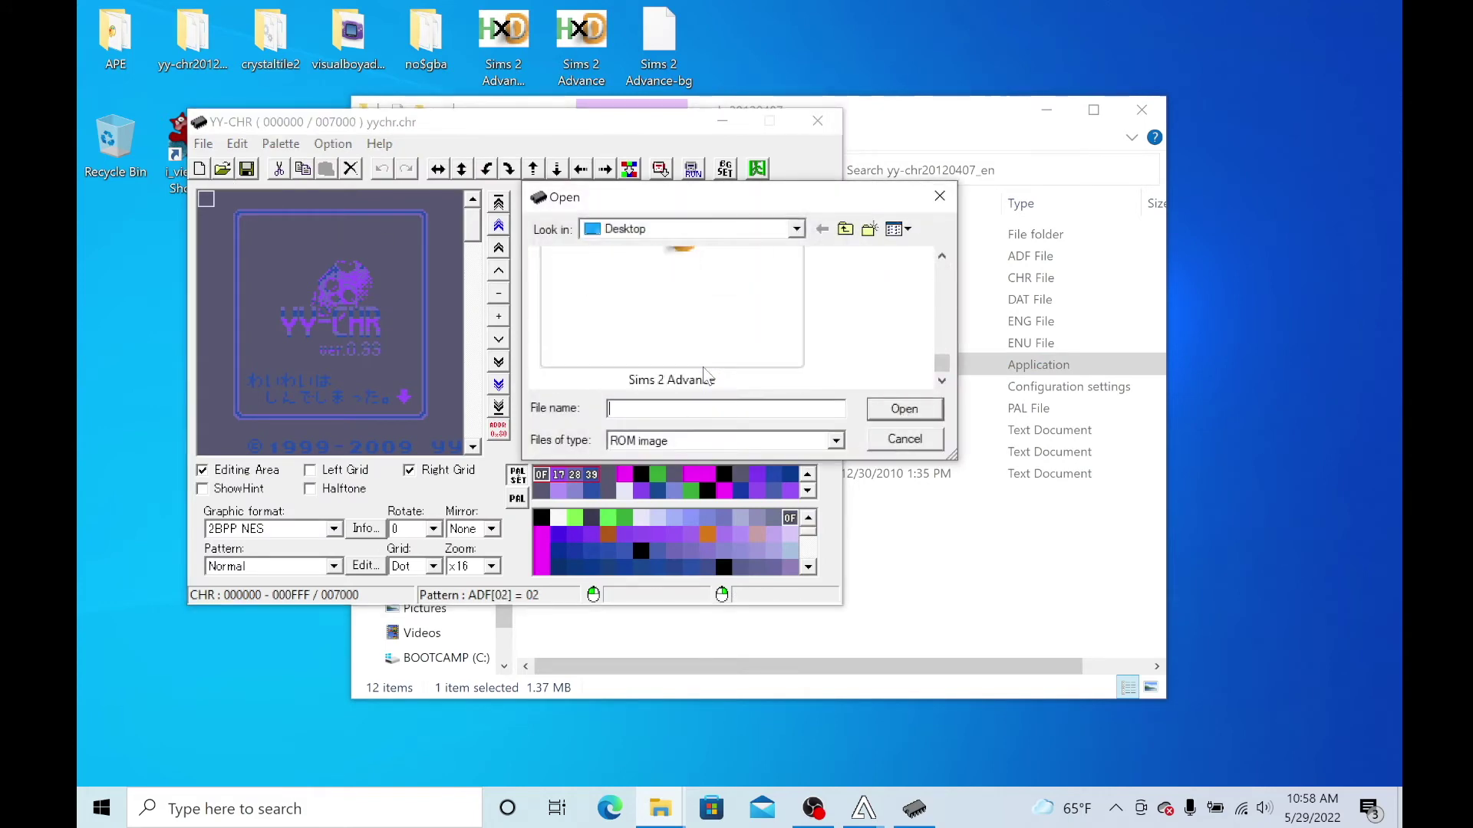
left_click(706, 374)
left_click(924, 414)
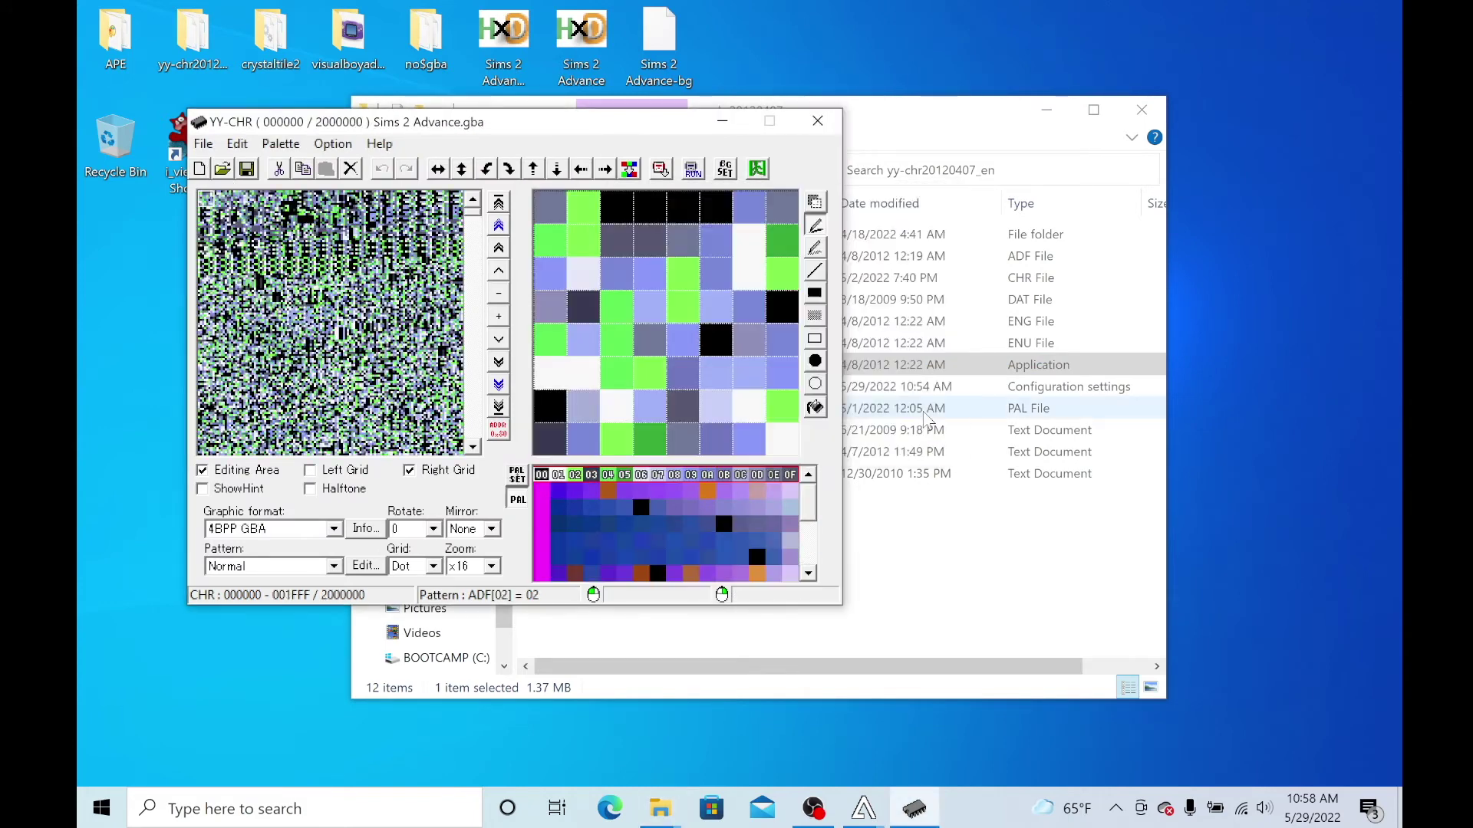
scroll(342, 376, "down", 20)
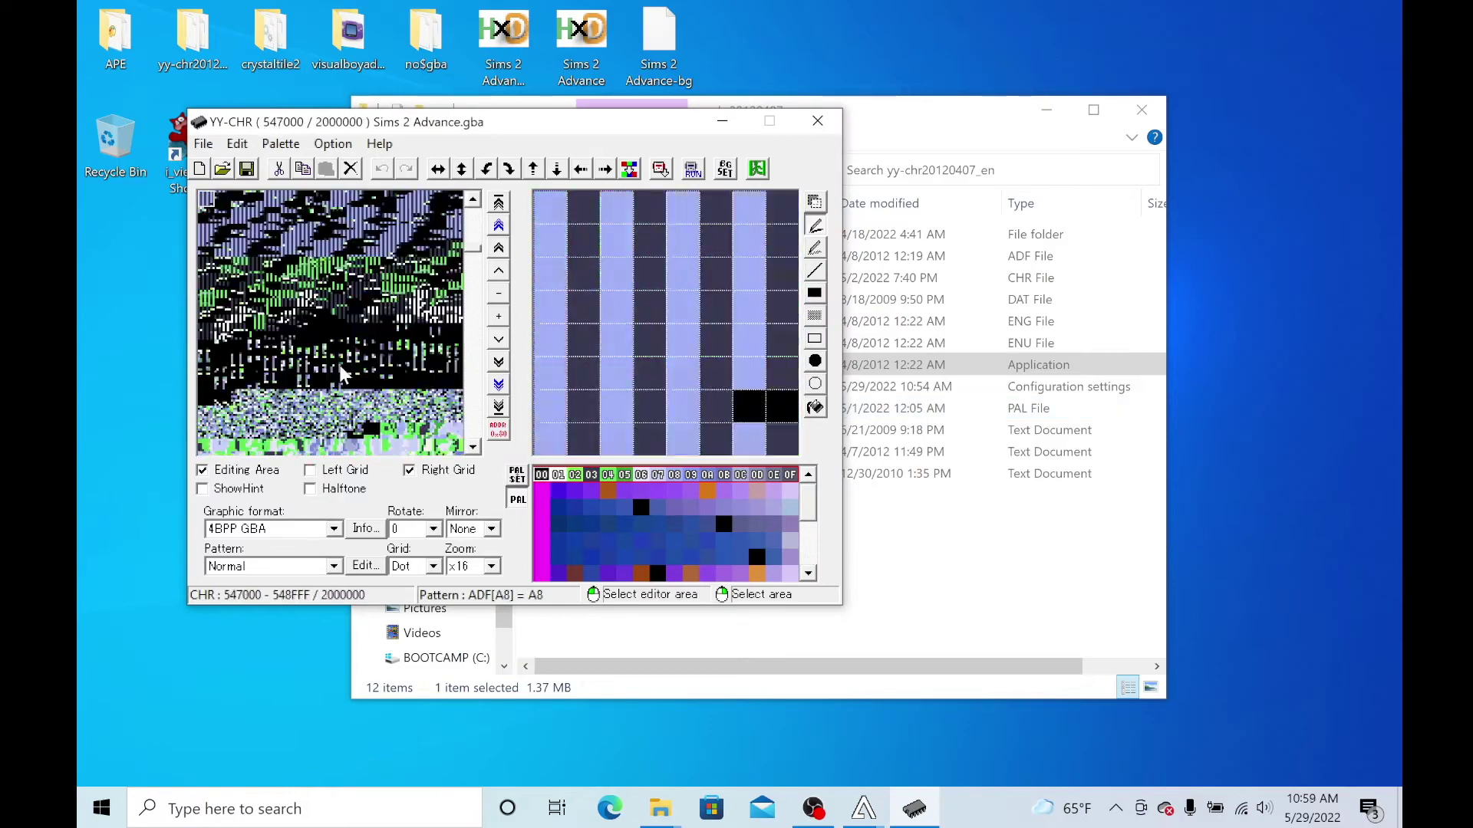
scroll(343, 376, "down", 20)
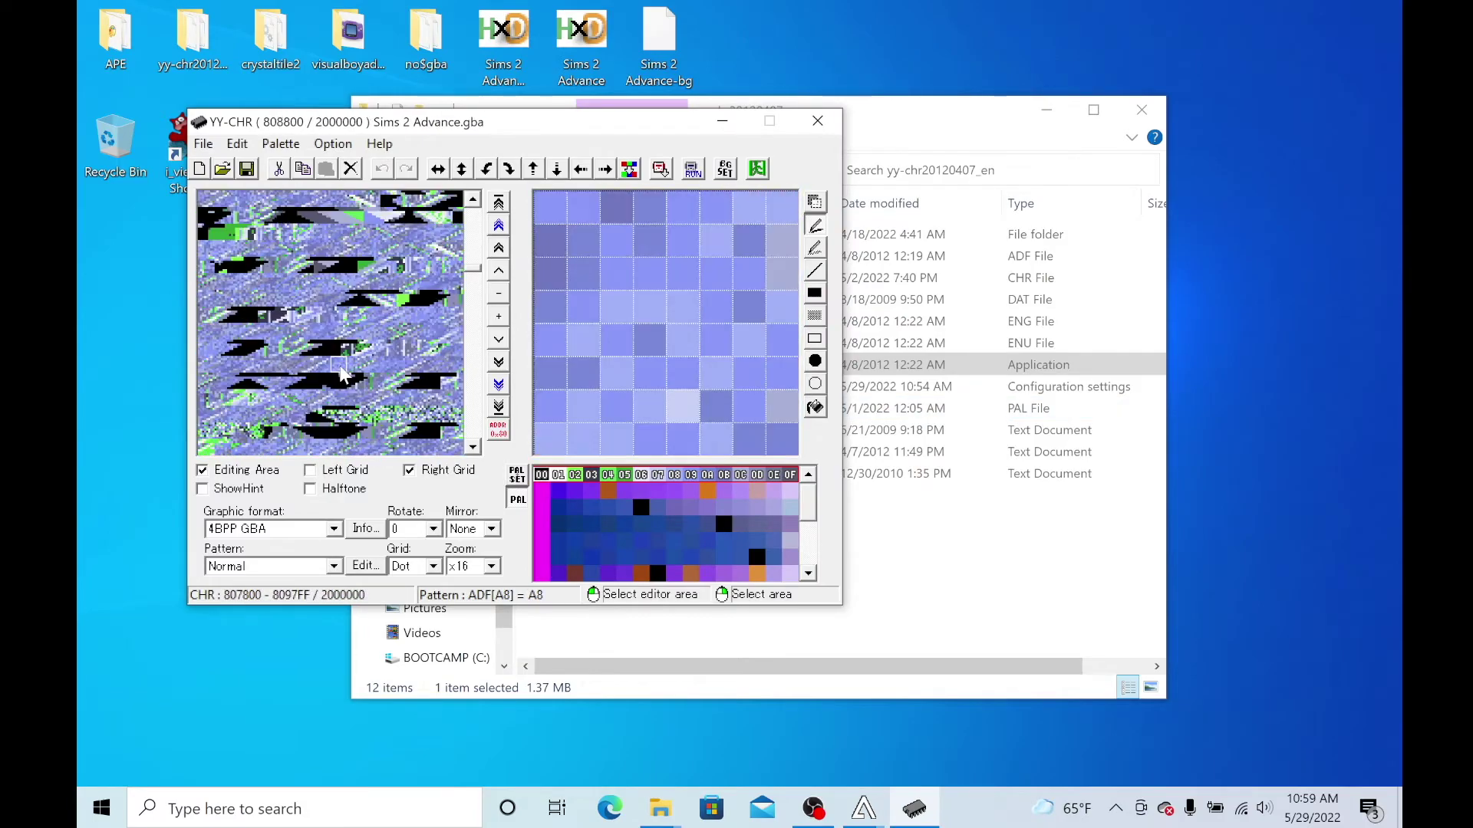
scroll(343, 376, "down", 10)
scroll(343, 376, "up", 2)
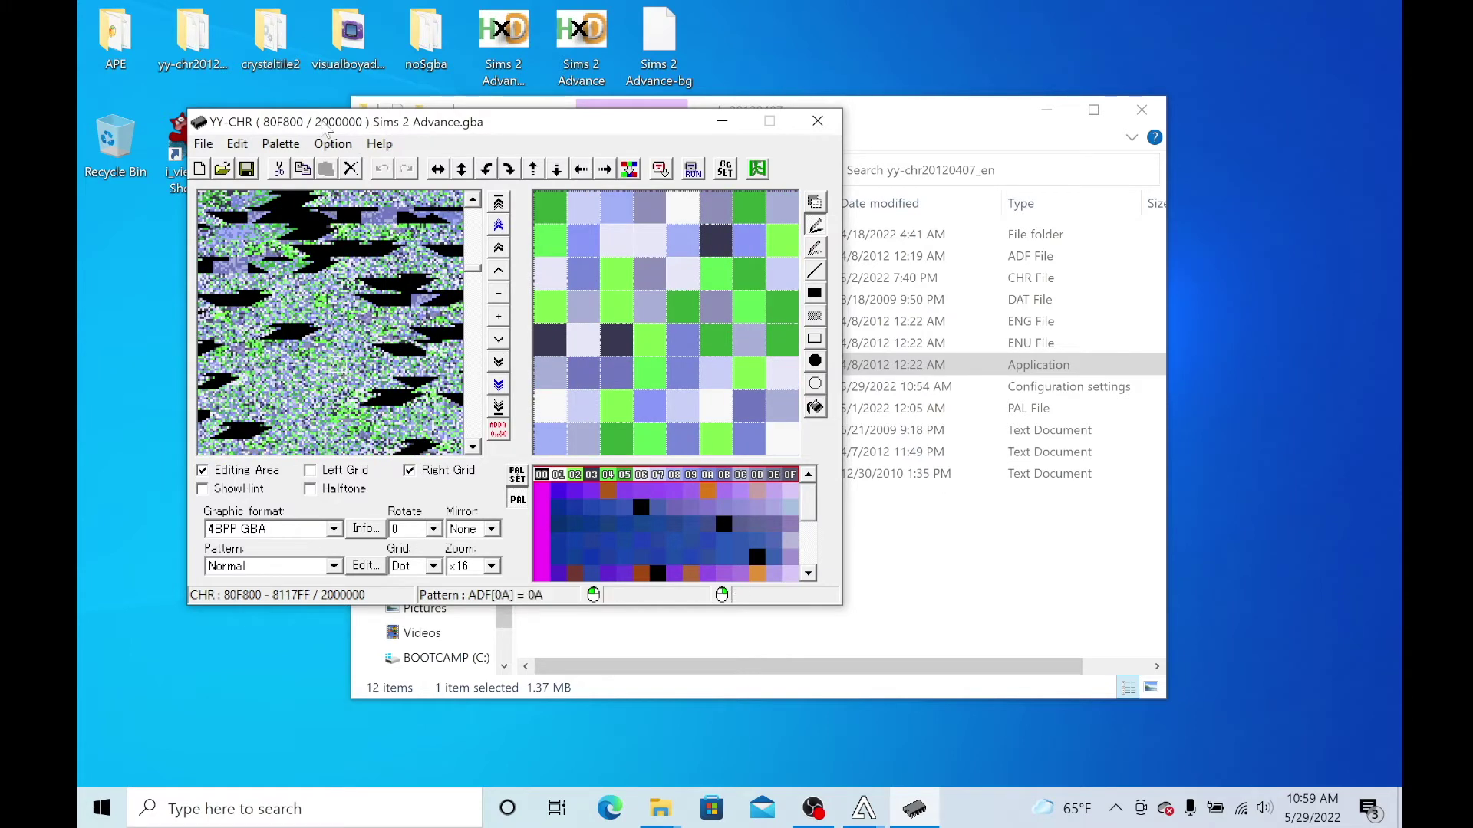
Step: Load the Sims 2 Advance-bg.pal palette file as the tile colours
left_click(282, 144)
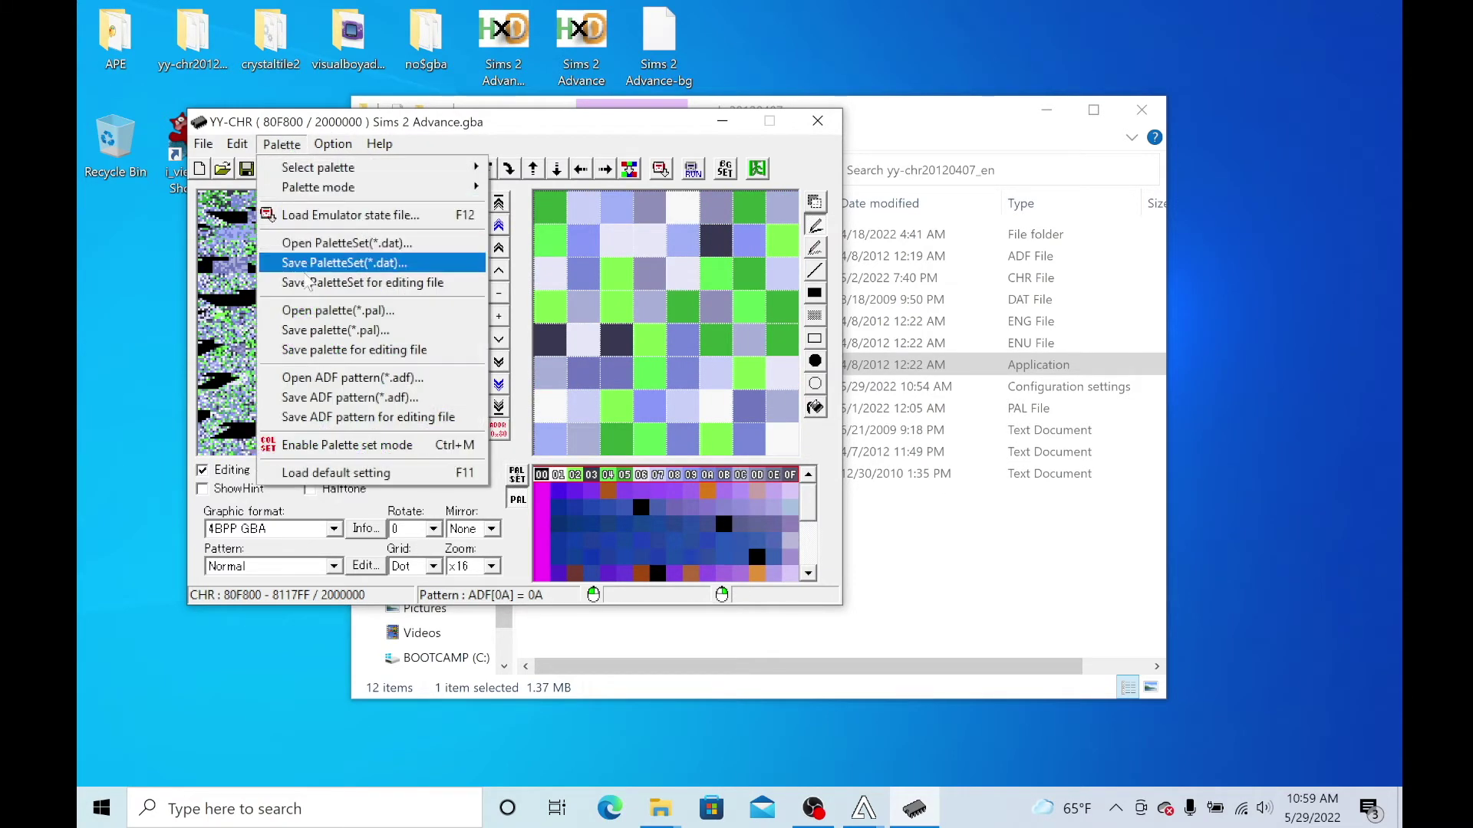
left_click(312, 311)
scroll(720, 349, "down", 5)
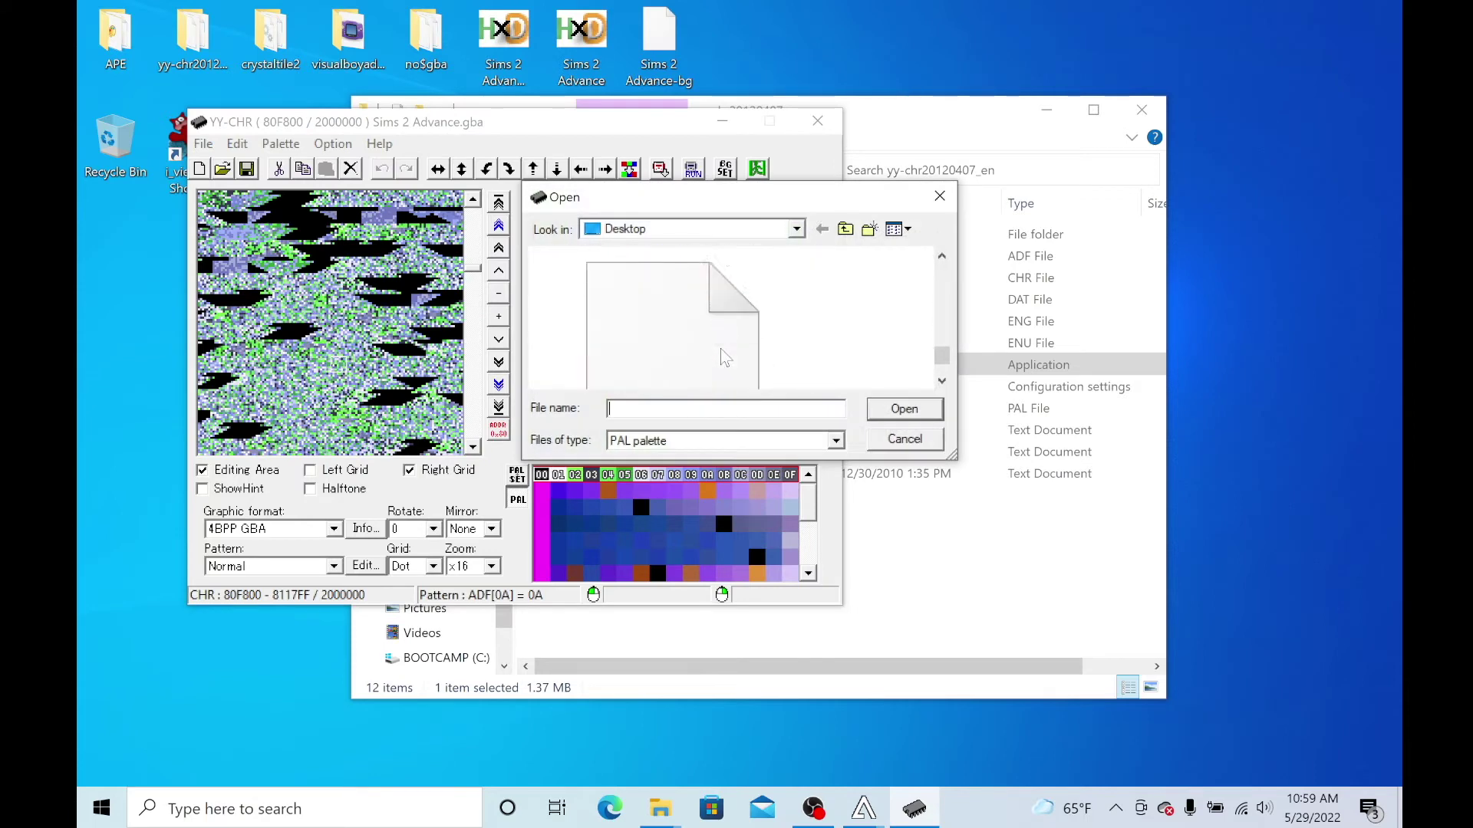
left_click(723, 355)
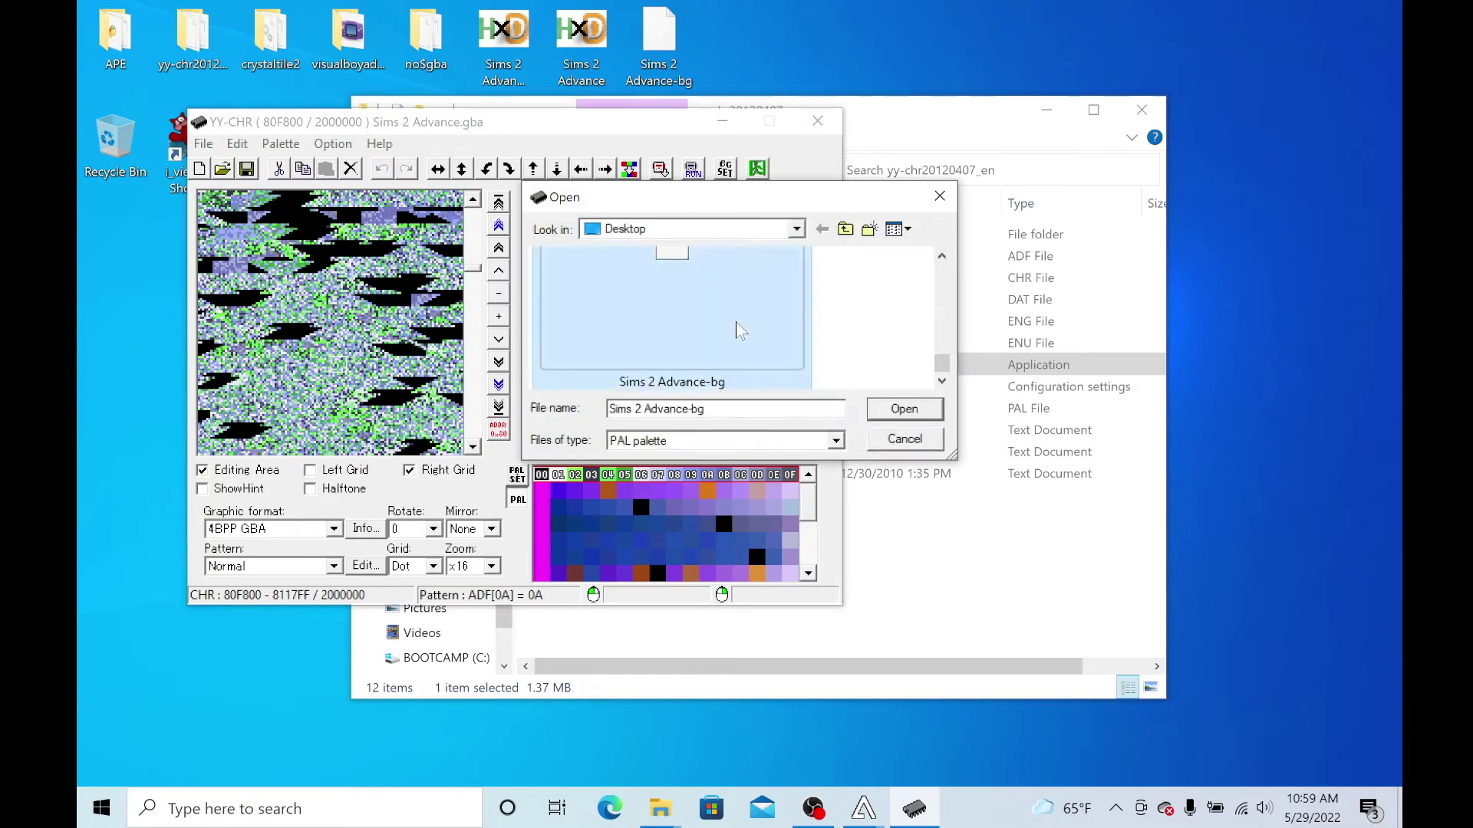
left_click(890, 414)
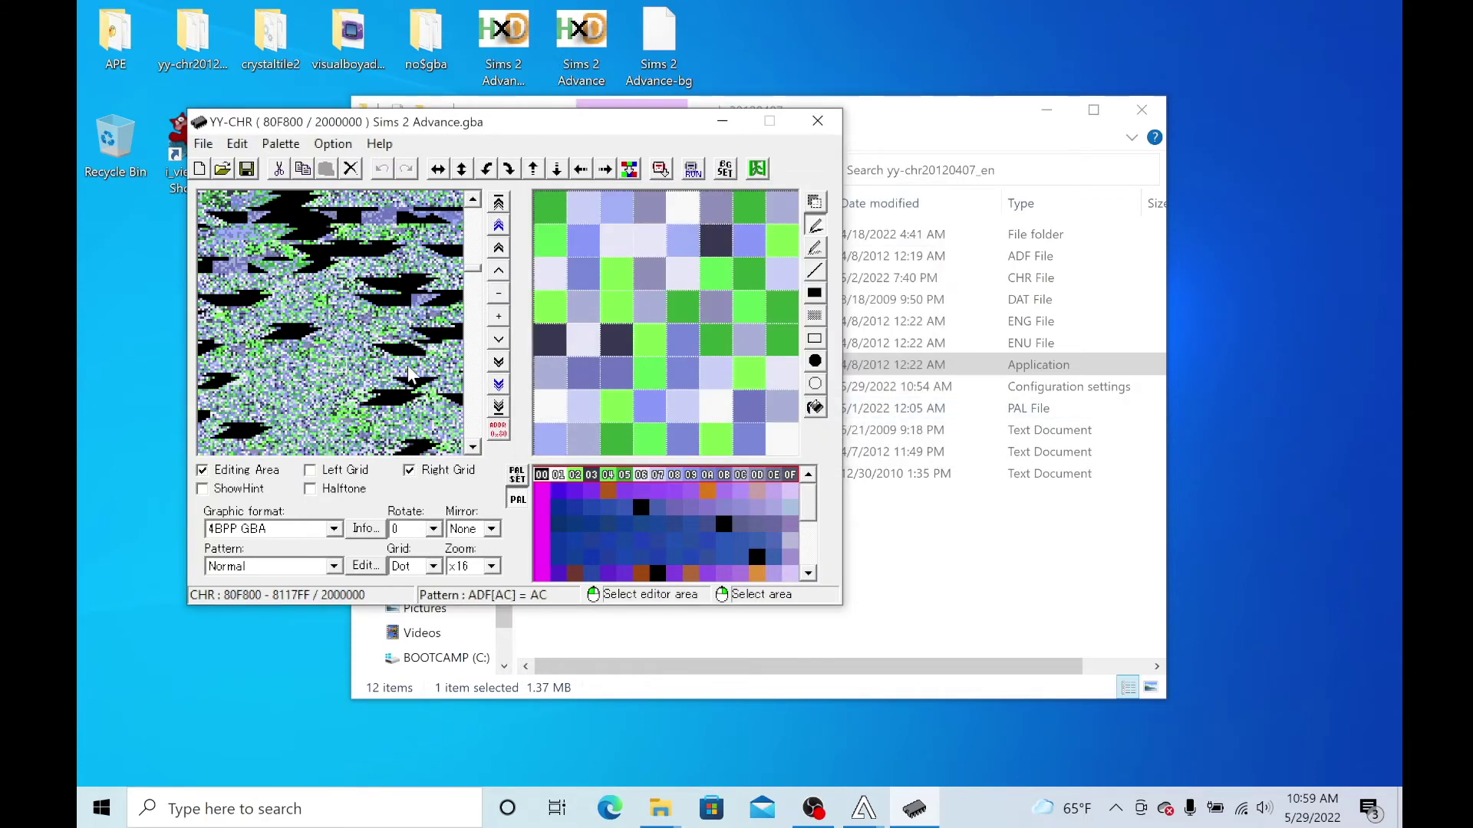
scroll(638, 545, "down", 3)
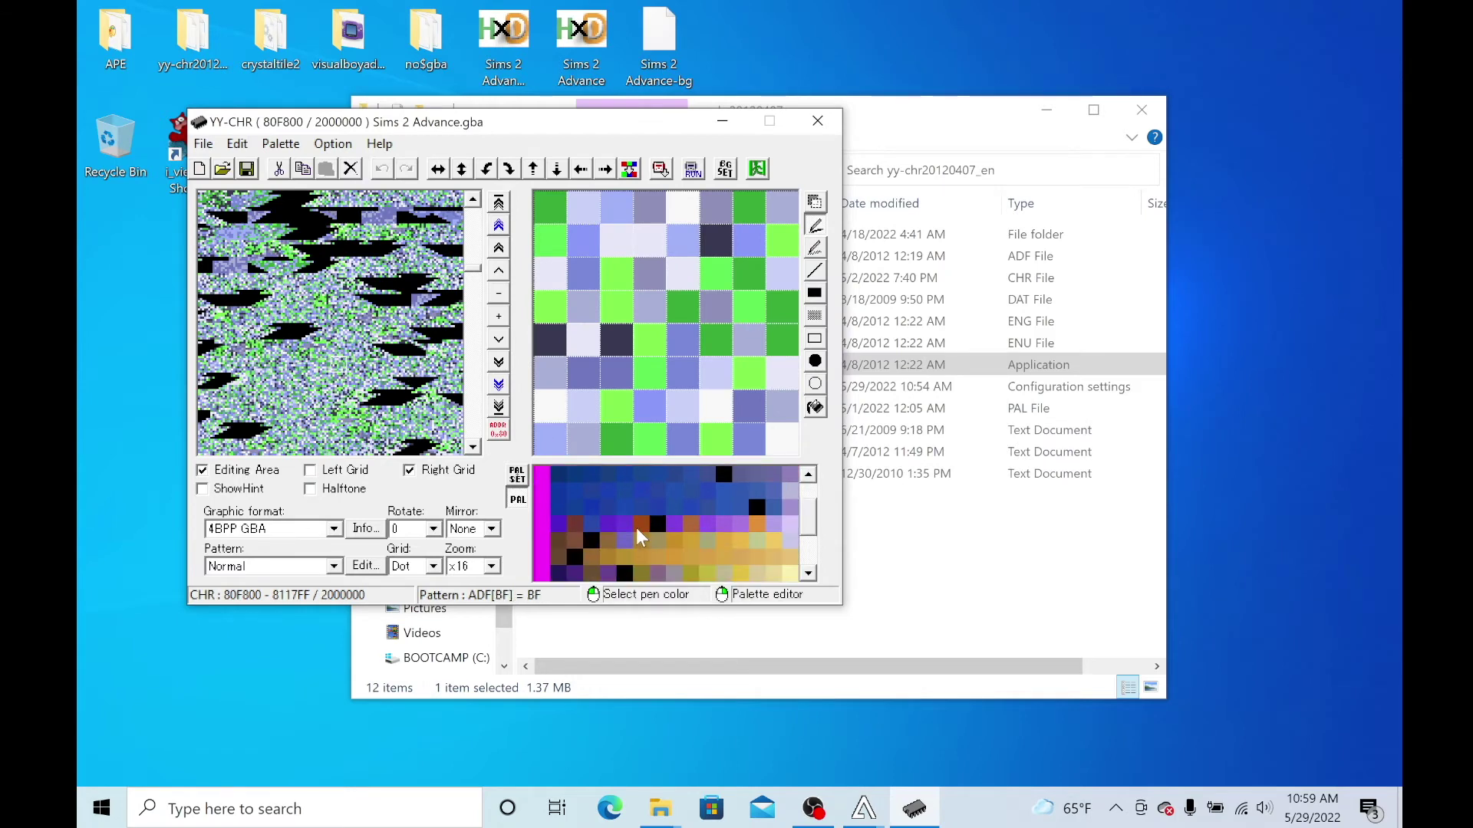
Step: Colour the tiles with the 60–6F palette row and shift the tile offset to 80EF88
left_click(632, 513)
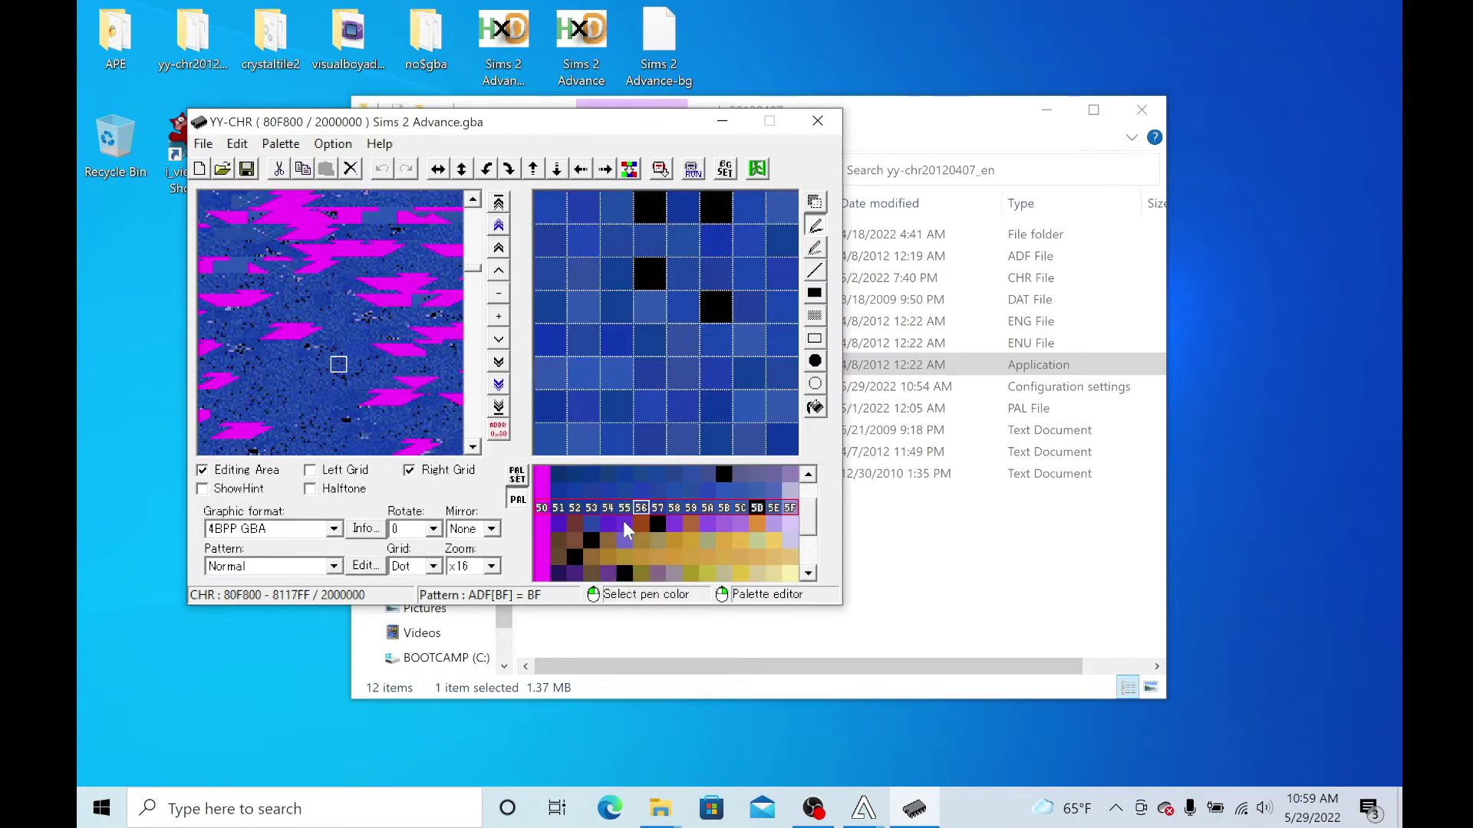
left_click(622, 523)
scroll(302, 283, "up", 4)
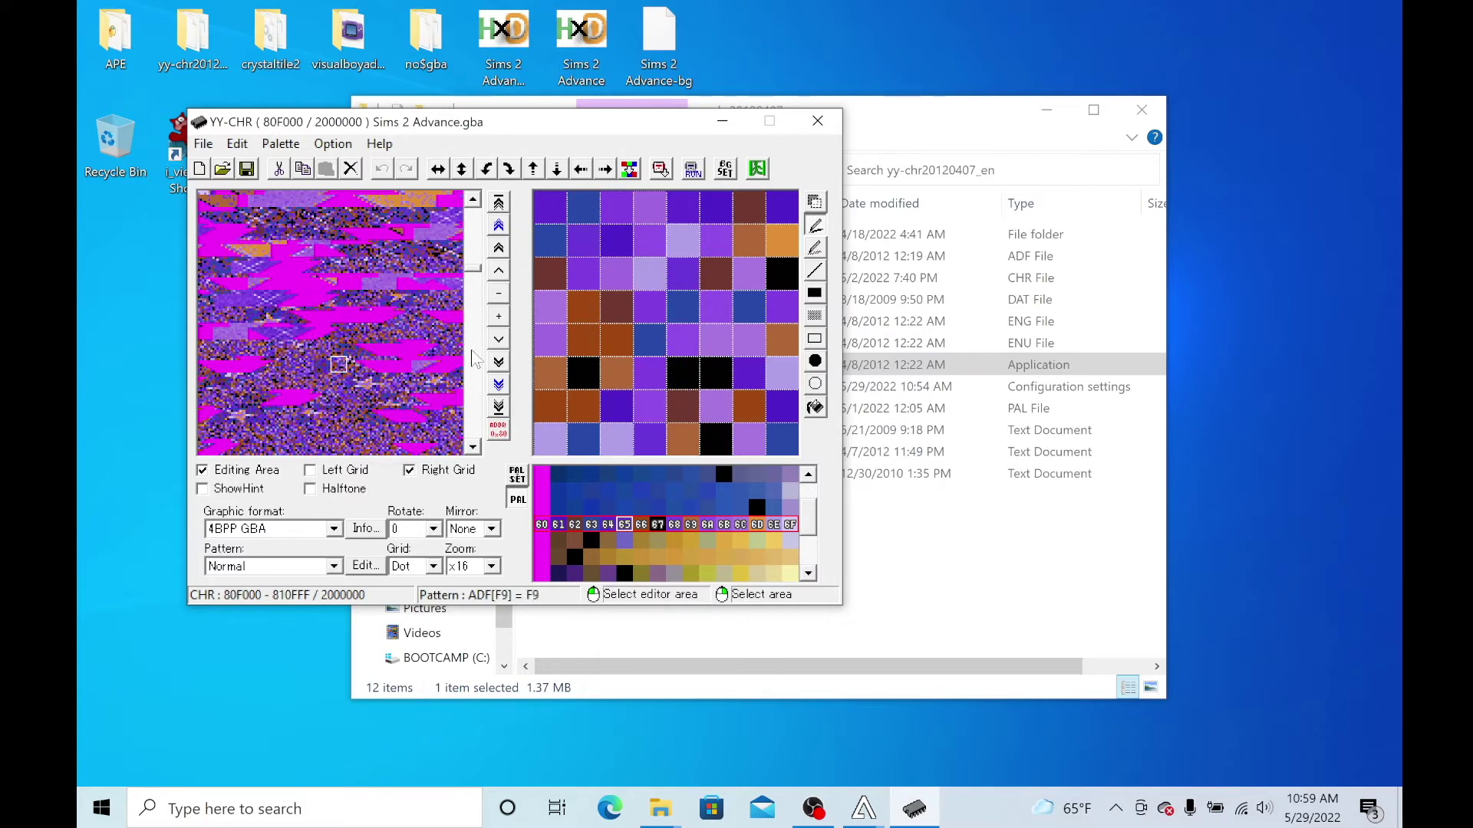
left_click(498, 319)
left_click(498, 319)
left_click(497, 320)
left_click(498, 319)
left_click(498, 319)
left_click(498, 319)
left_click(498, 319)
left_click(498, 319)
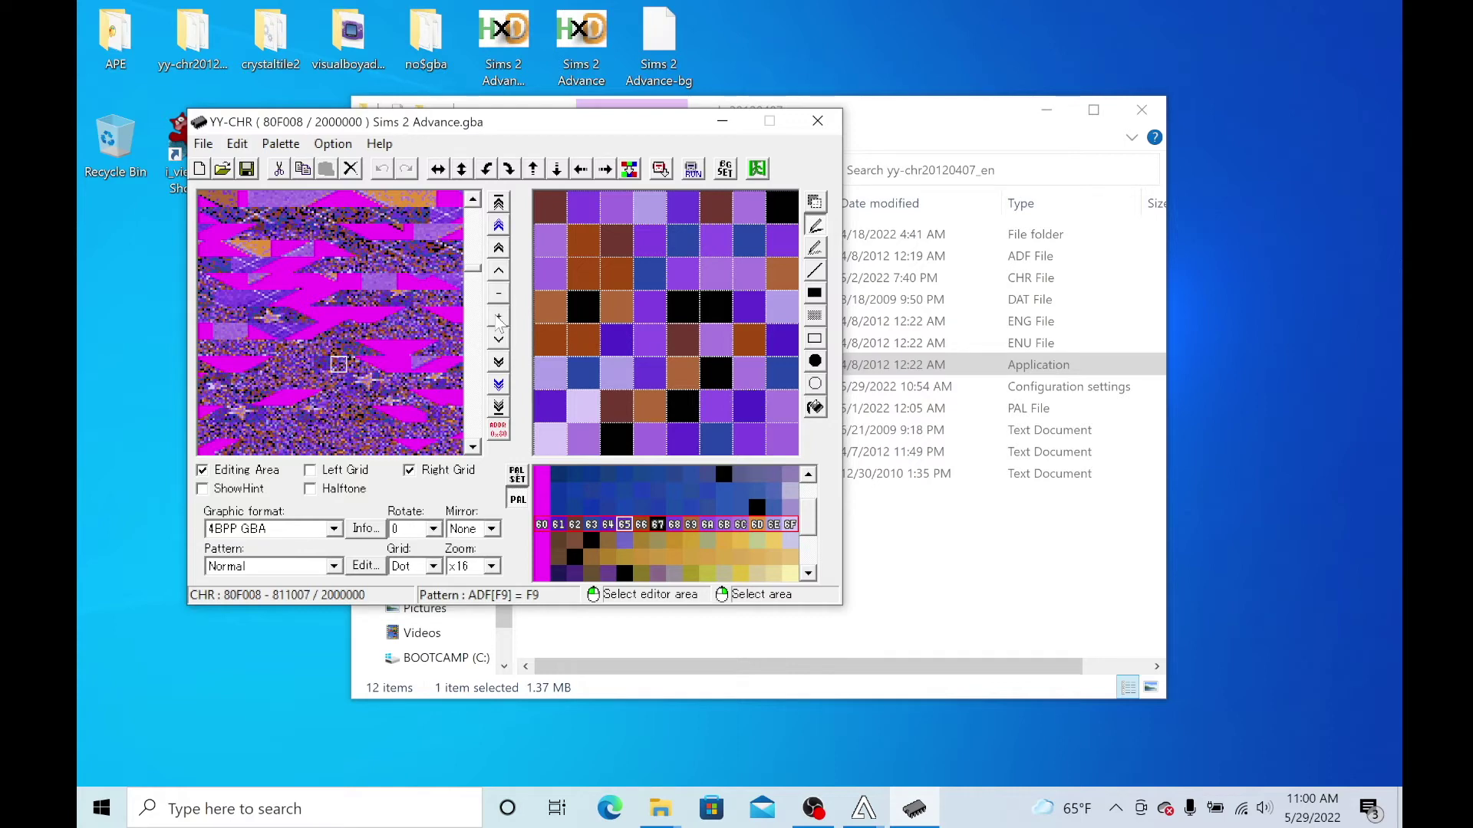
scroll(395, 337, "up", 4)
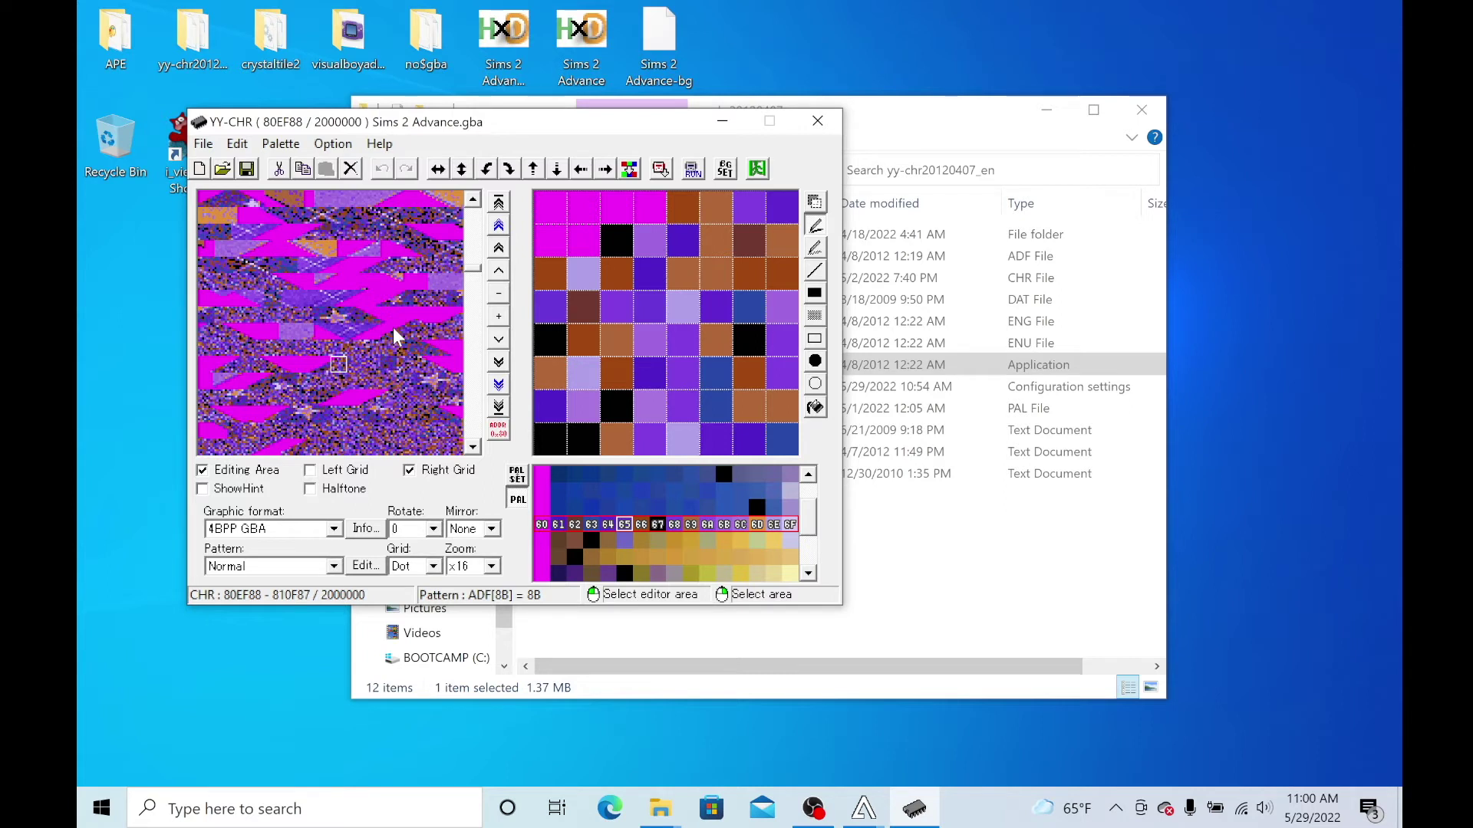
Step: Paint the selected floor tile solid black with the pencil in YY-CHR
left_click(376, 334)
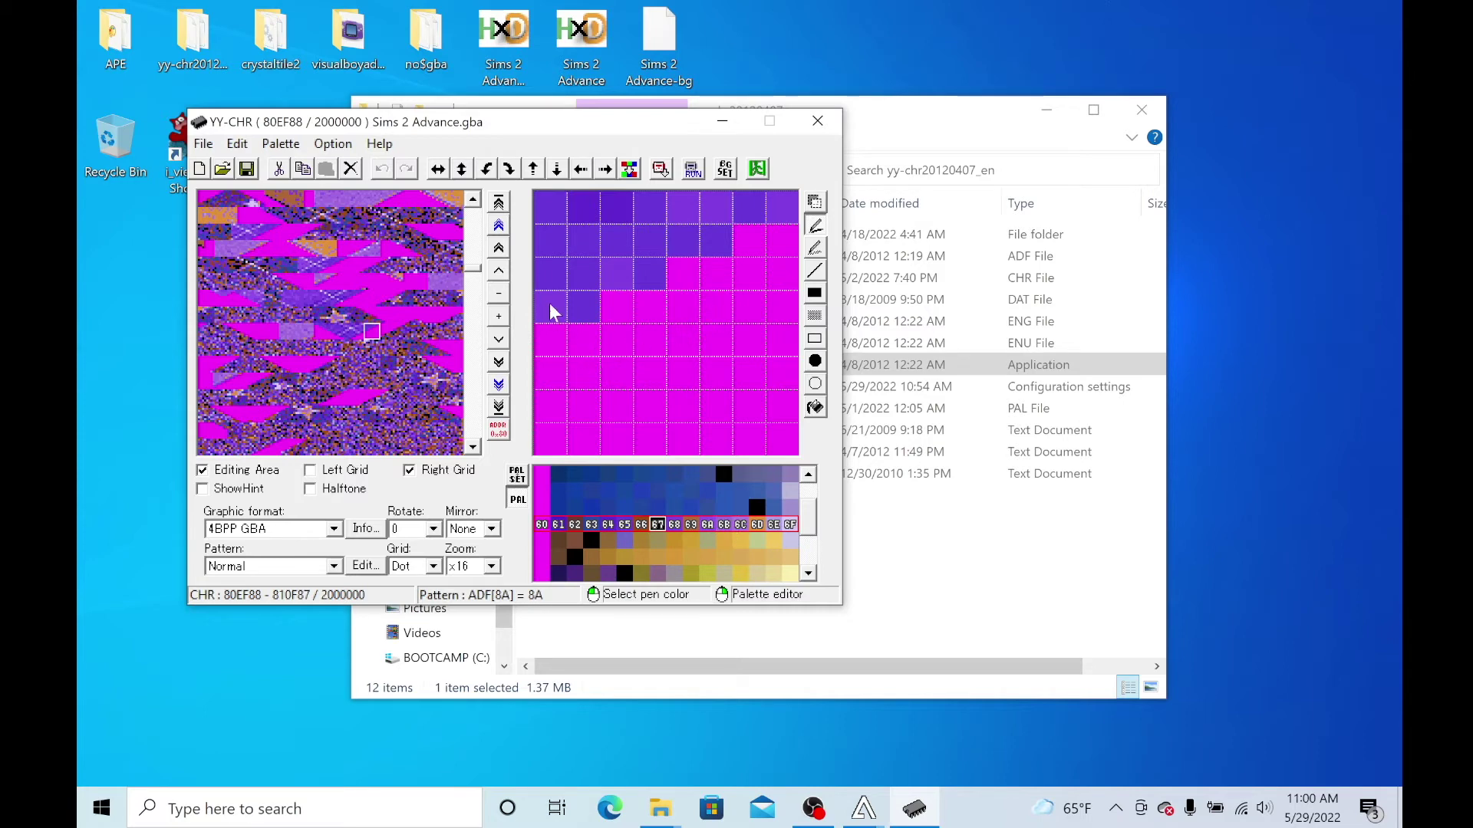
mouse_move(553, 311)
left_mouse_down()
mouse_move(584, 309)
mouse_move(549, 276)
mouse_move(648, 279)
mouse_move(559, 437)
left_mouse_up()
key("Left")
key("Left")
key("Up")
key("Up")
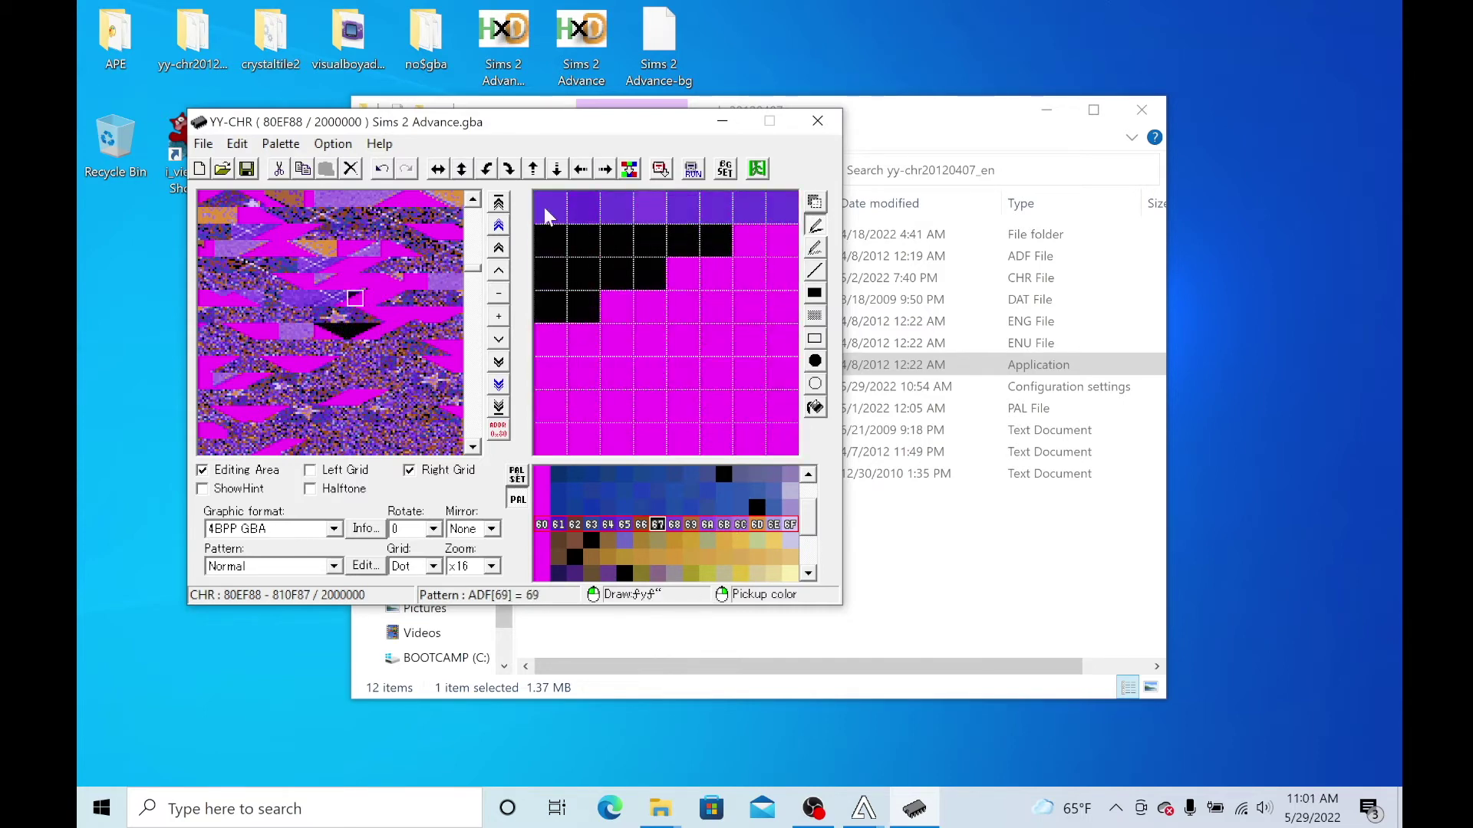
key("Left")
key("Left")
key("Left")
key("Left")
key("Left")
key("Left")
key("Left")
key("Left")
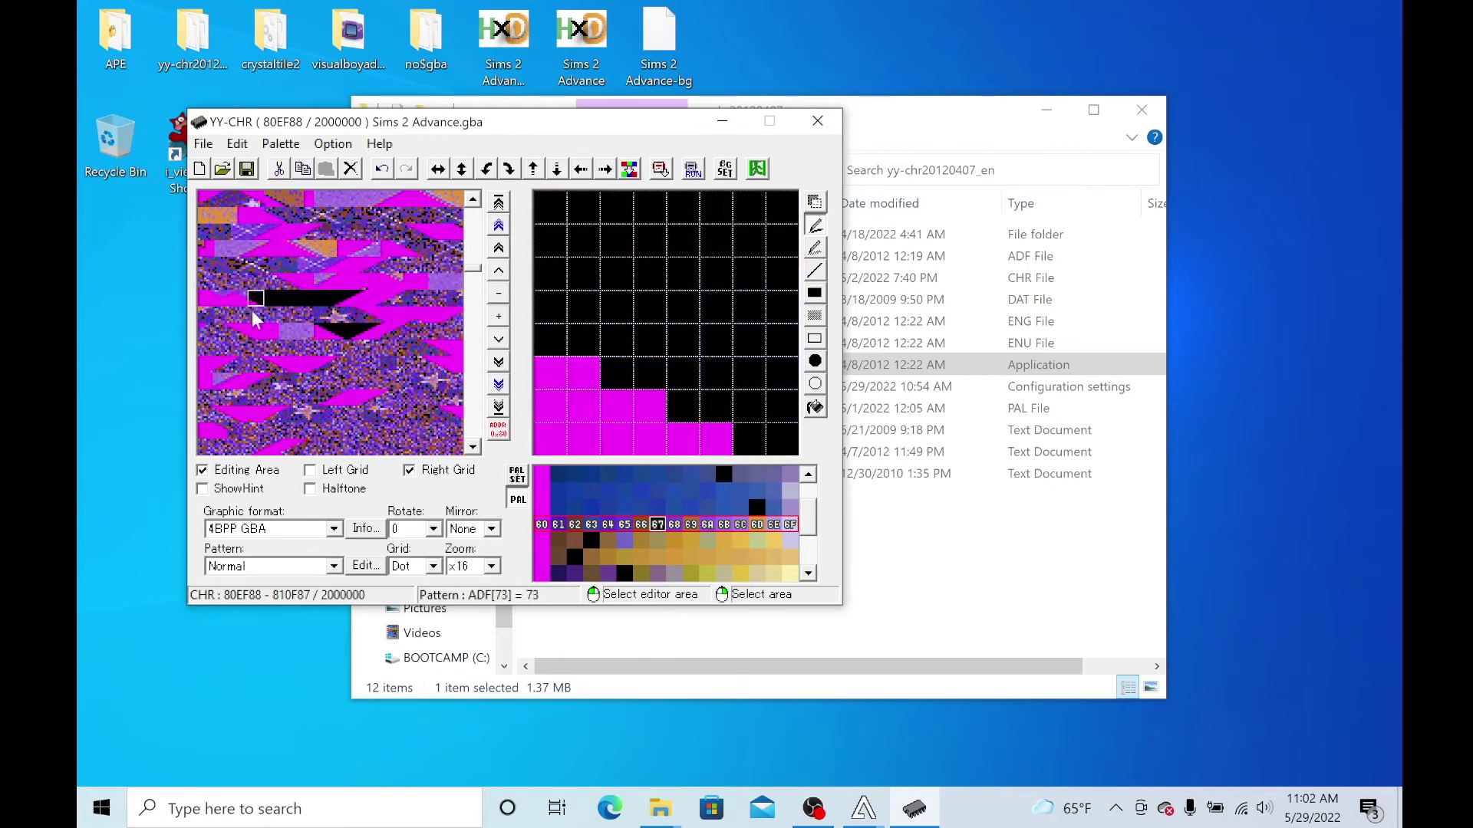
left_click(322, 299)
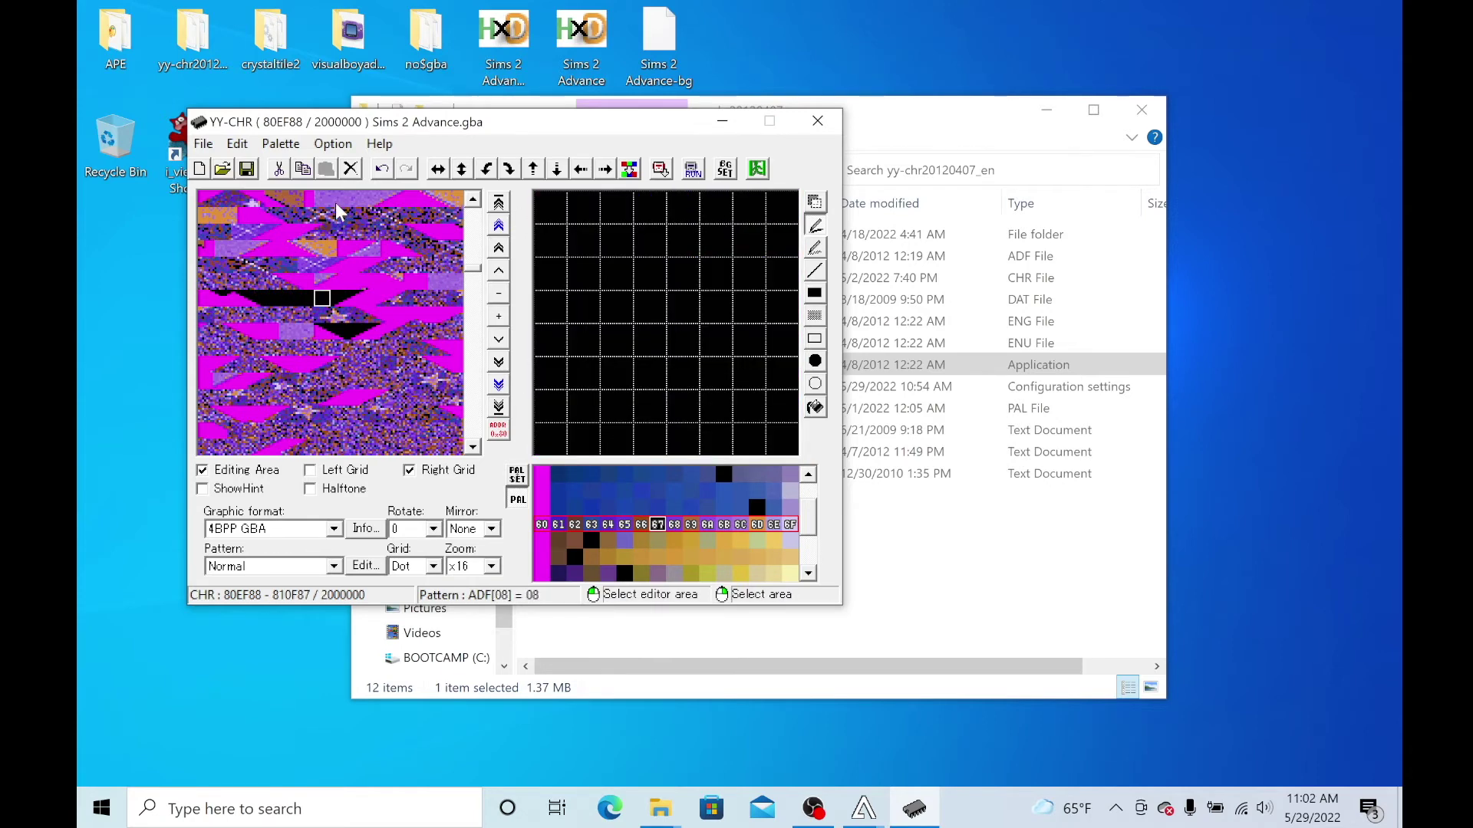
Step: Save the edited ROM, minimize YY-CHR and open the VisualBoyAdvance folder
left_click(203, 144)
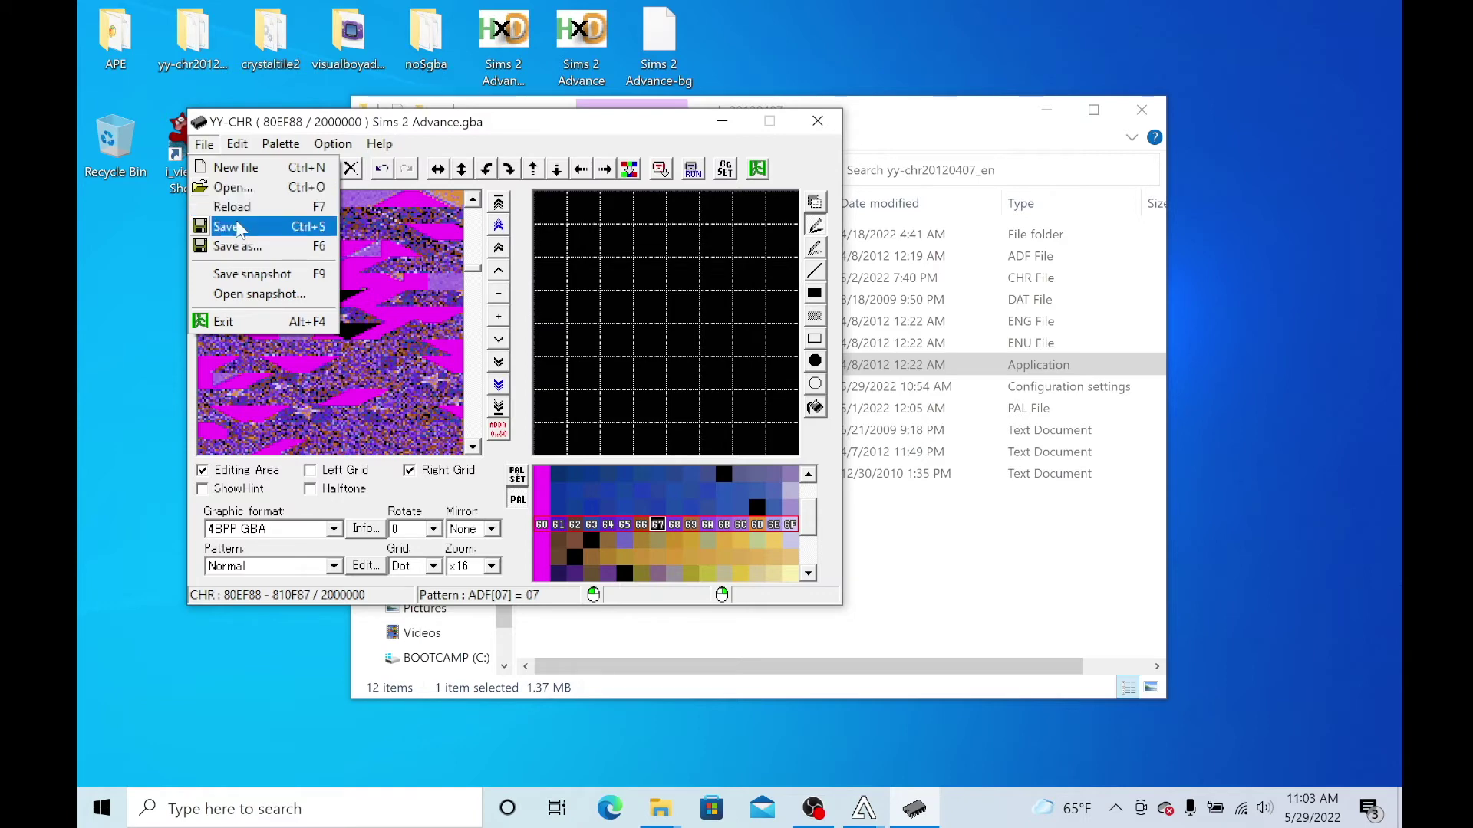
left_click(250, 232)
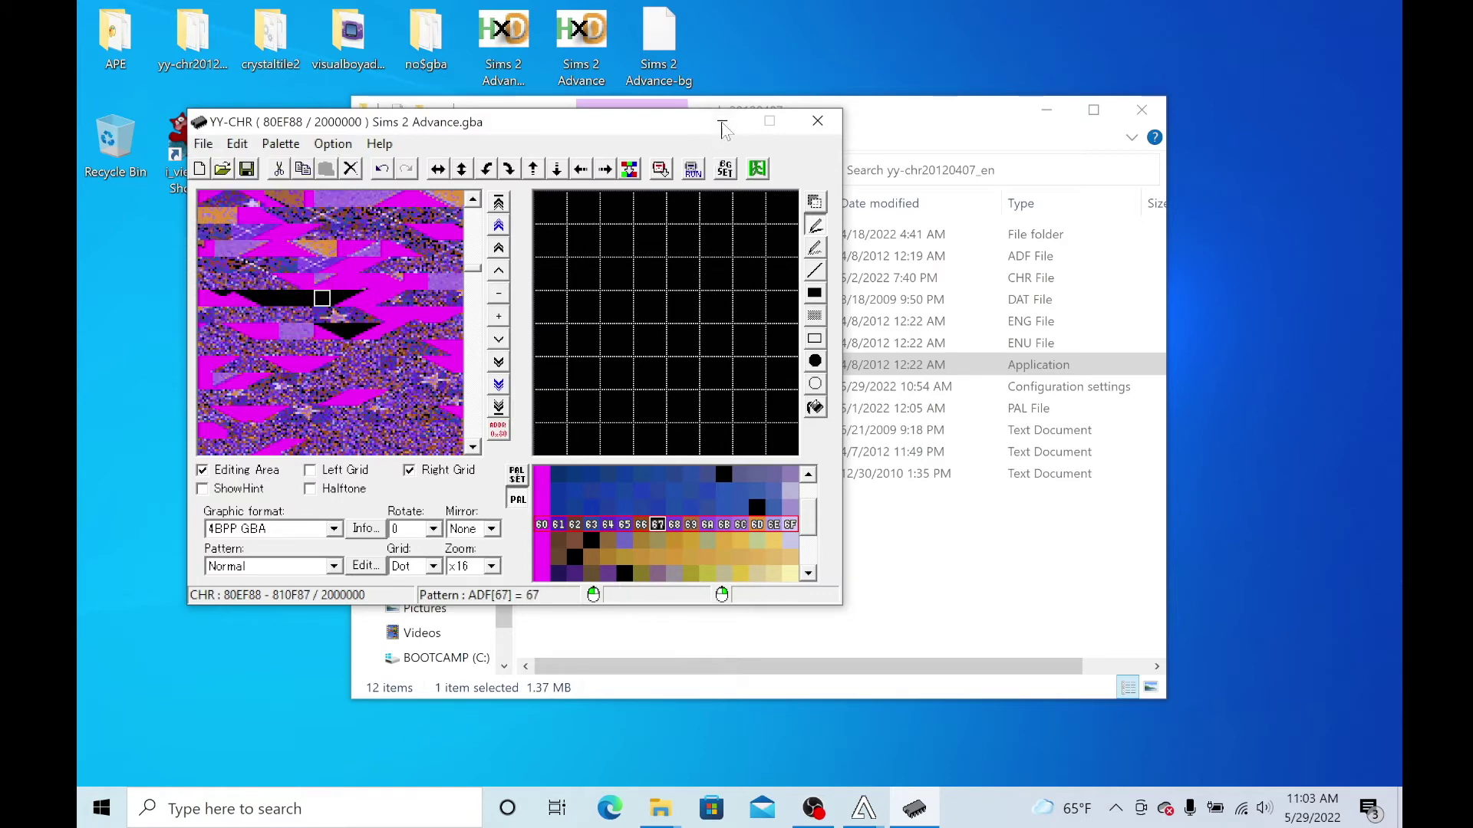
left_click(722, 124)
left_click(335, 36)
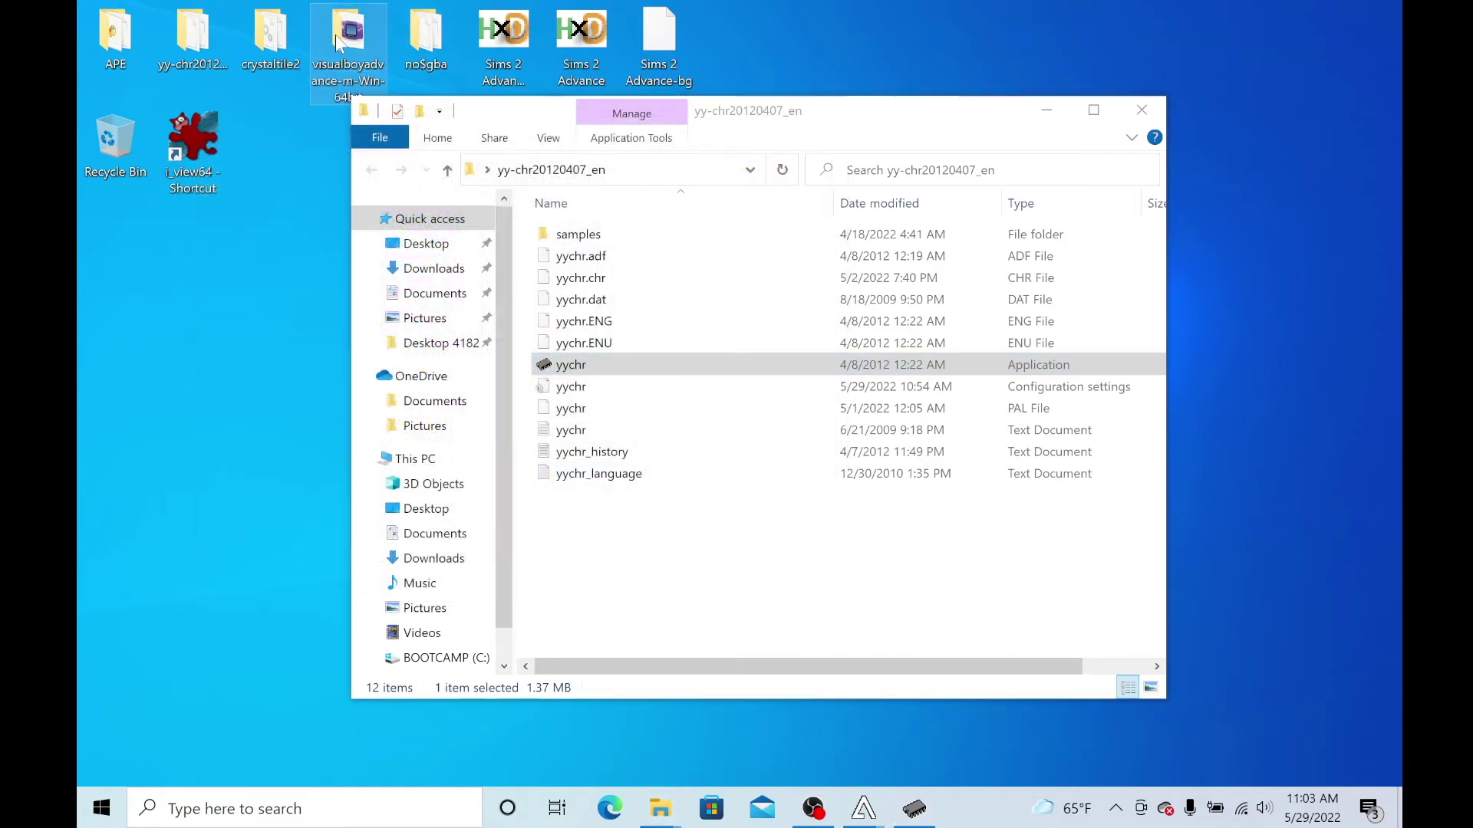
double_click(334, 34)
Step: Run the edited ROM in VisualBoyAdvance-M, walk the Sim up into the purple room, then minimize it
left_click(610, 261)
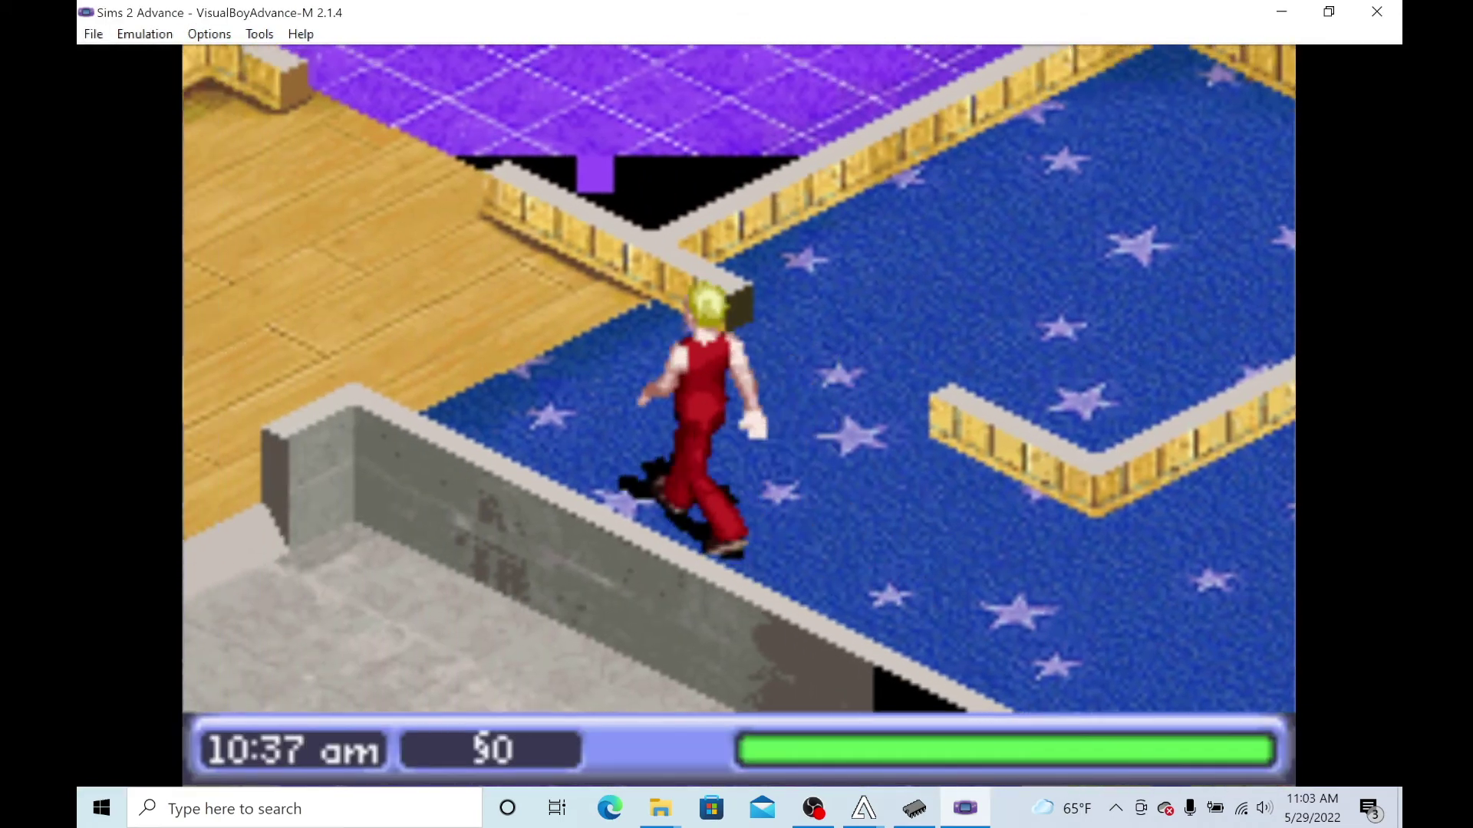
key("Up")
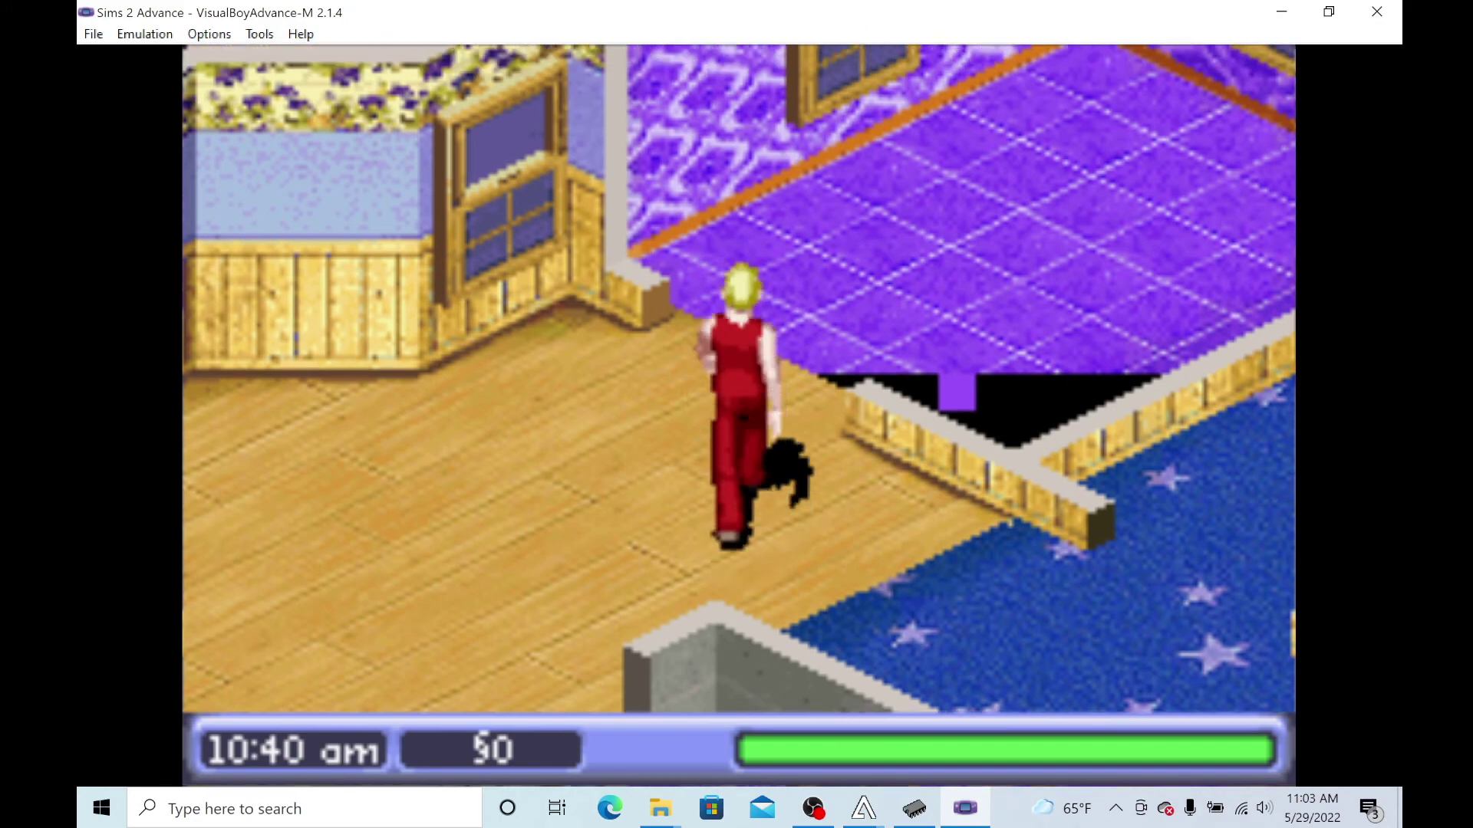
key("Up")
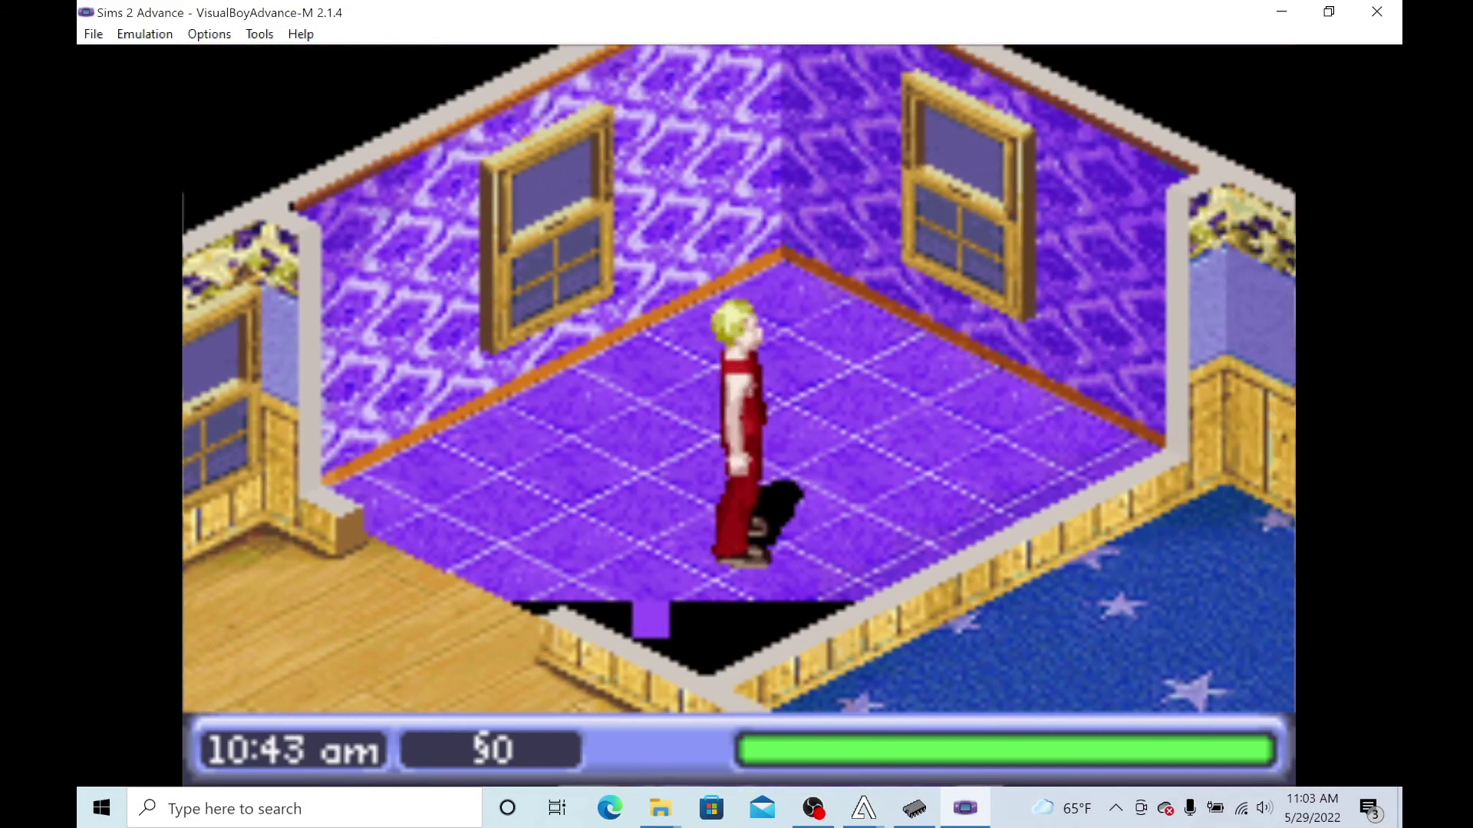
key("Up")
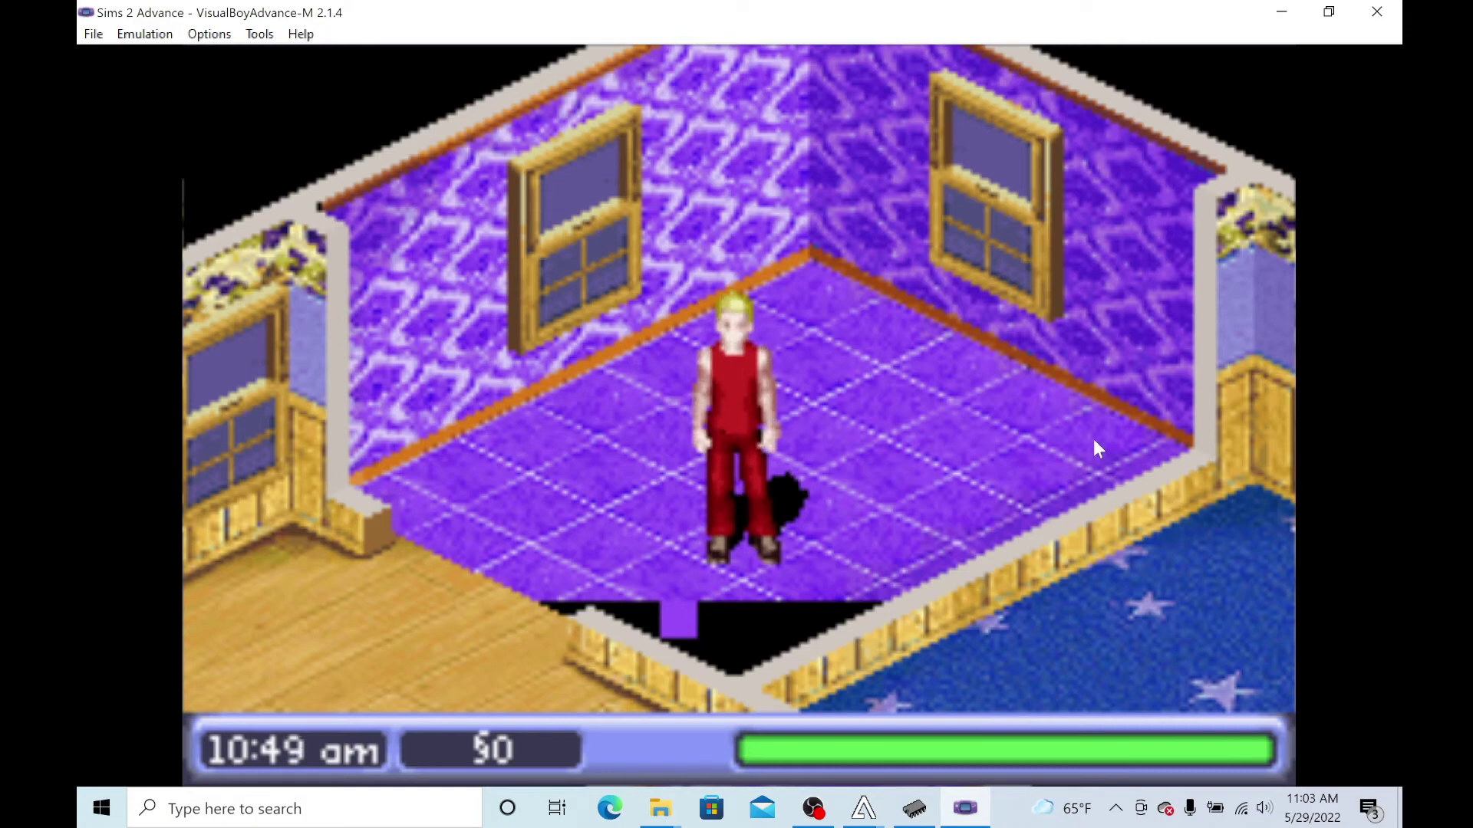
left_click(1294, 12)
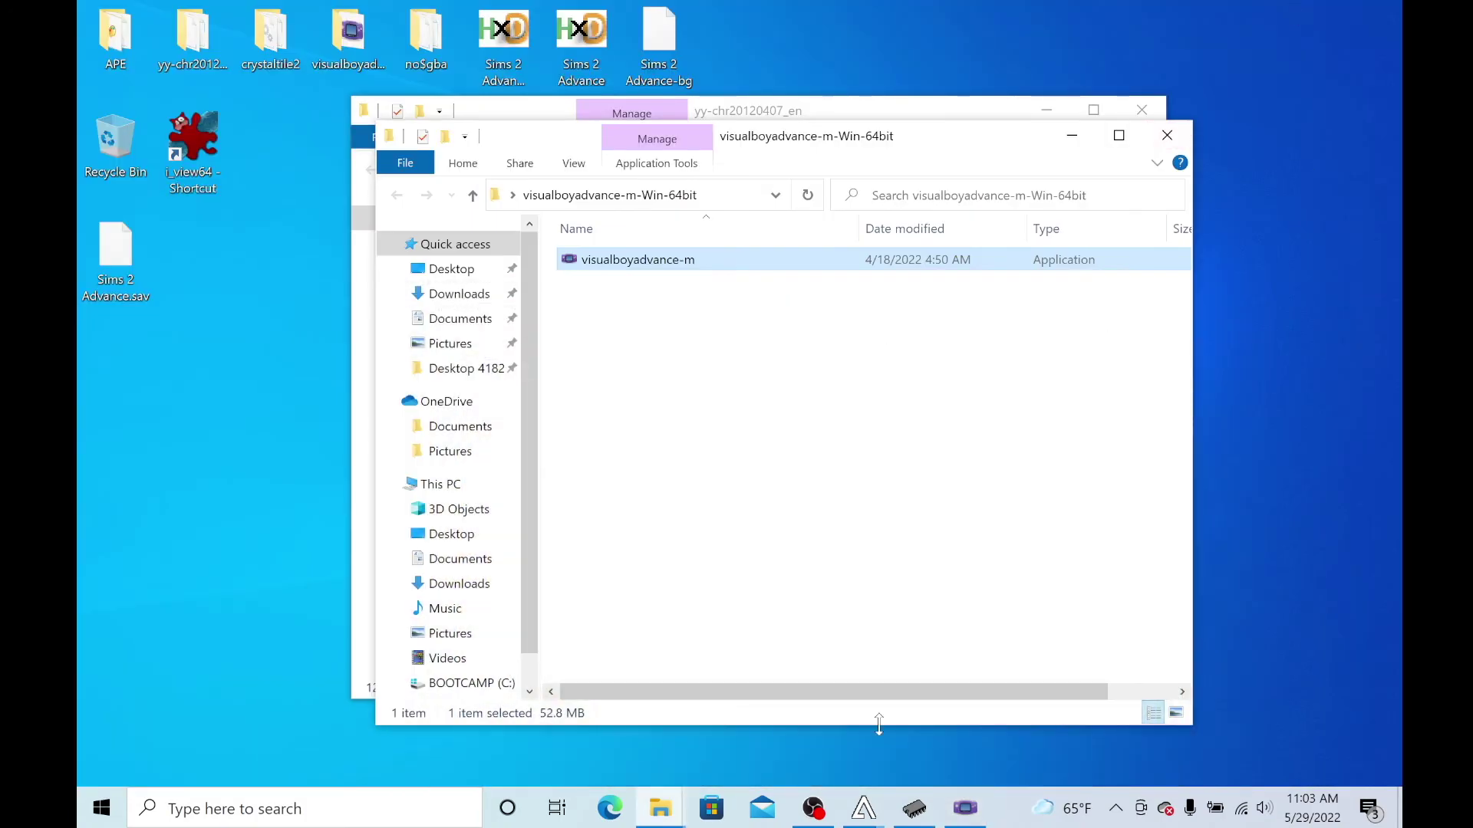
Step: Bring YY-CHR back and apply the 10–1F palette row to the floor tiles
left_click(913, 808)
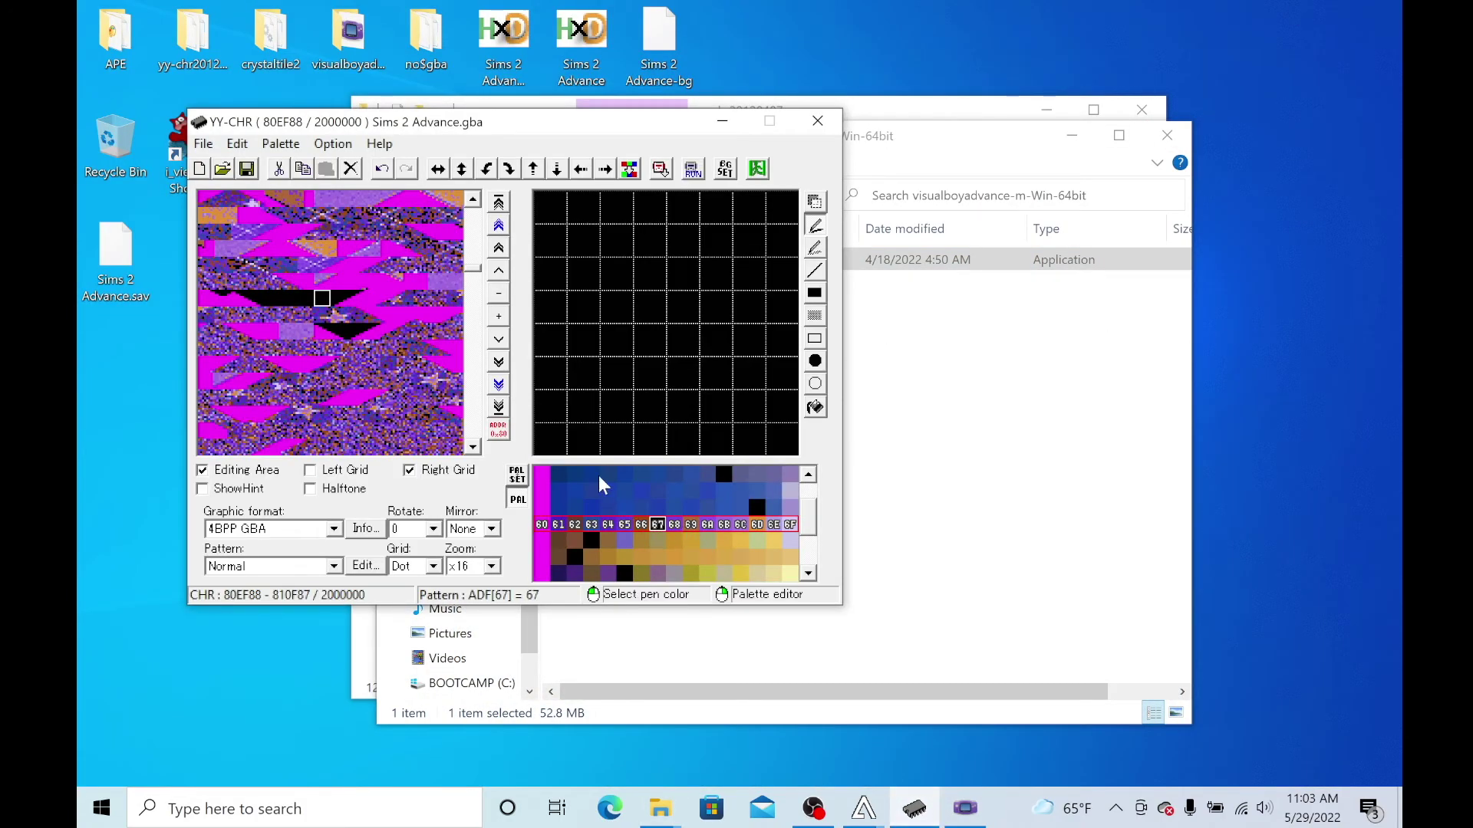
left_click(641, 482)
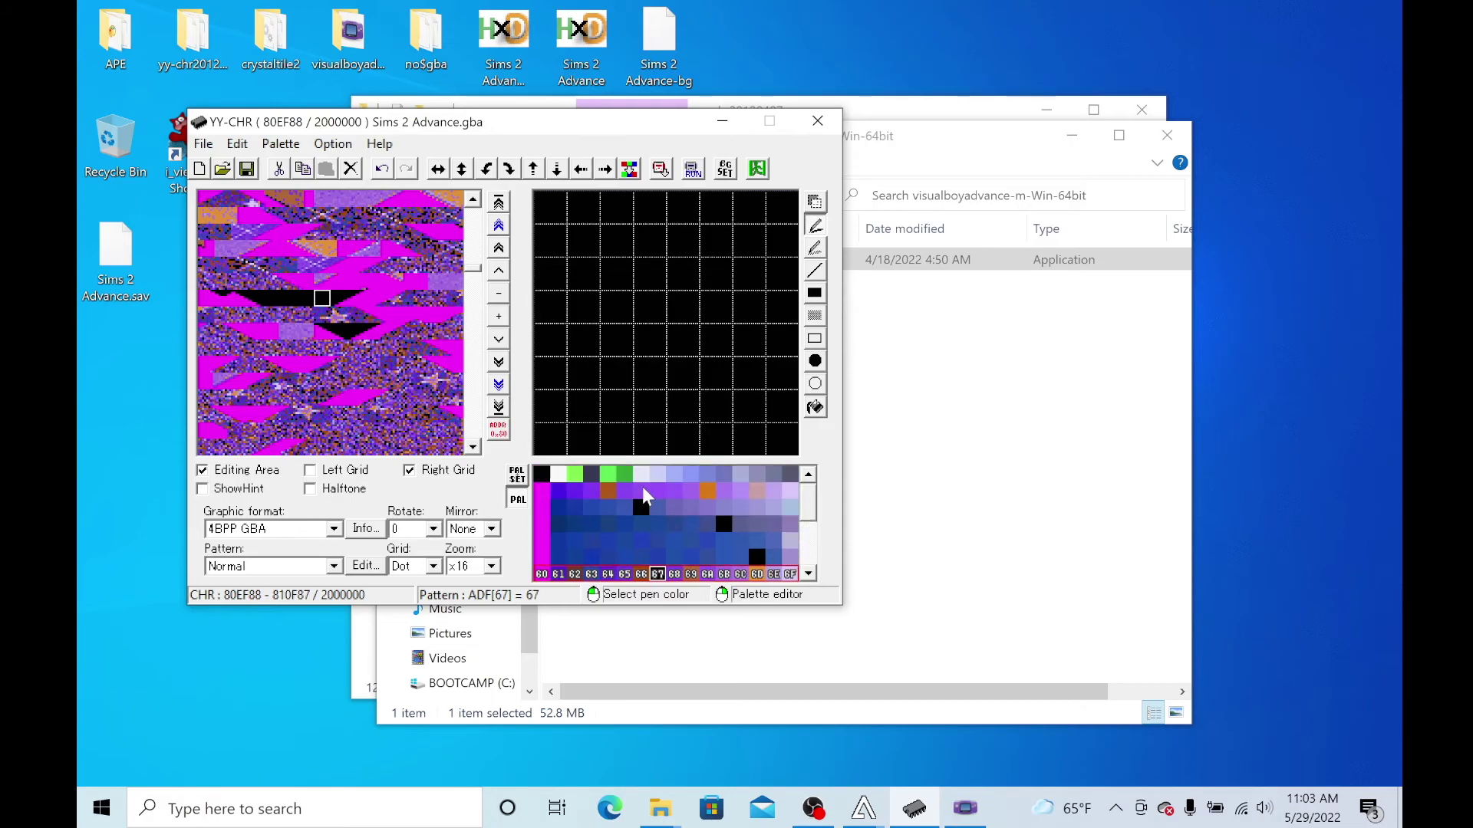